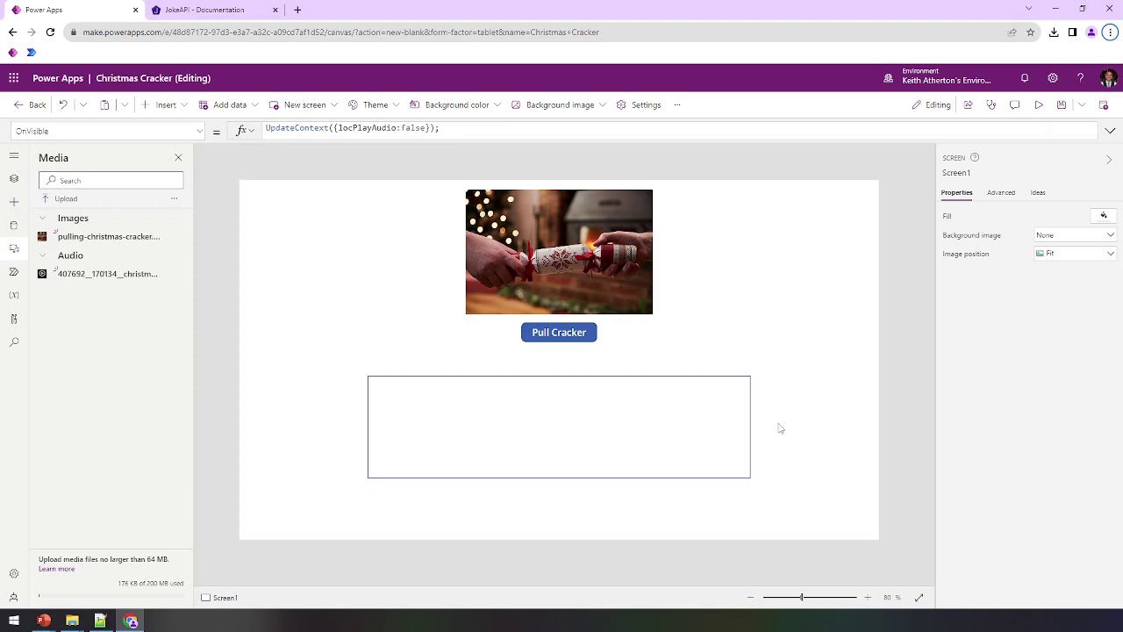
In the JokeAPI documentation's try-it-out form, choose a custom category selection with only Christmas ticked
left_click(171, 8)
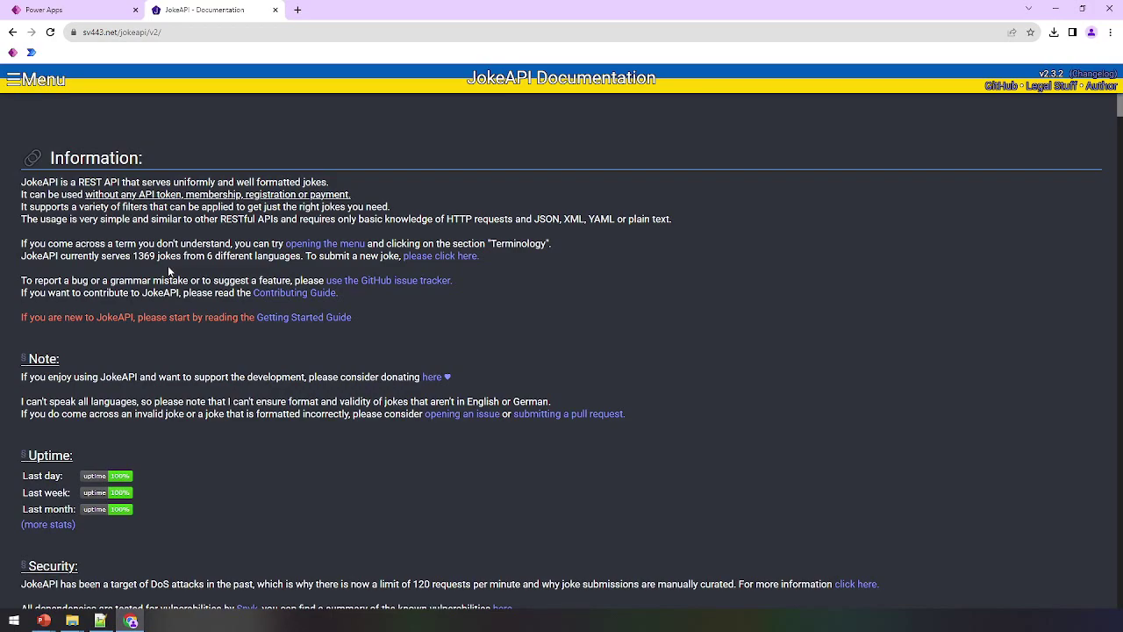
scroll(662, 278, "down", 3)
scroll(663, 284, "down", 6)
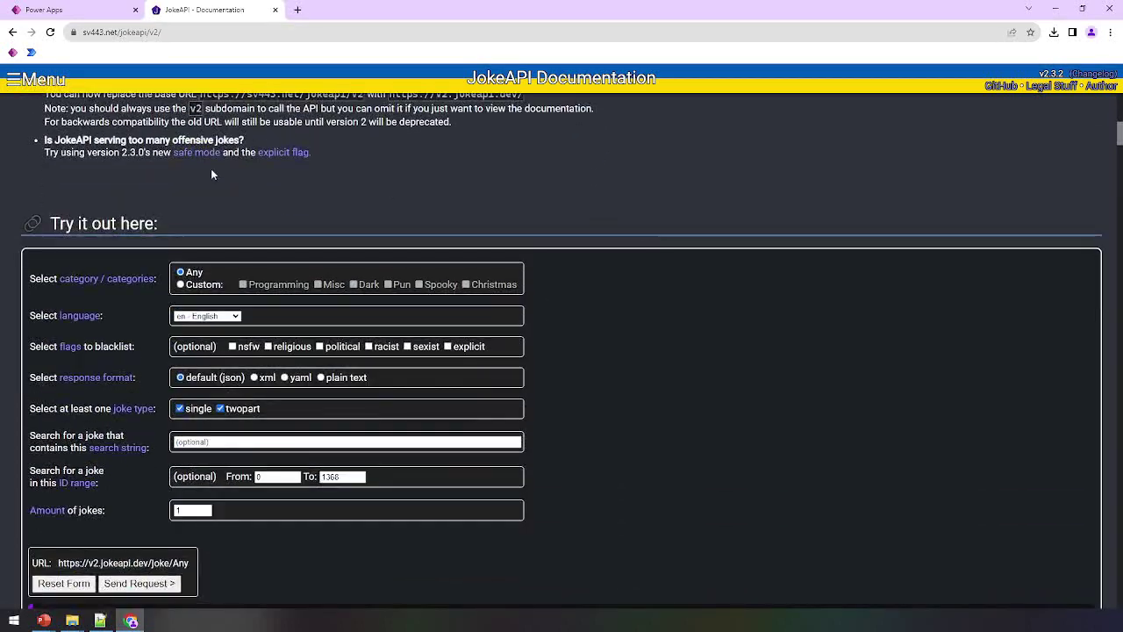
scroll(4, 141, "down", 1)
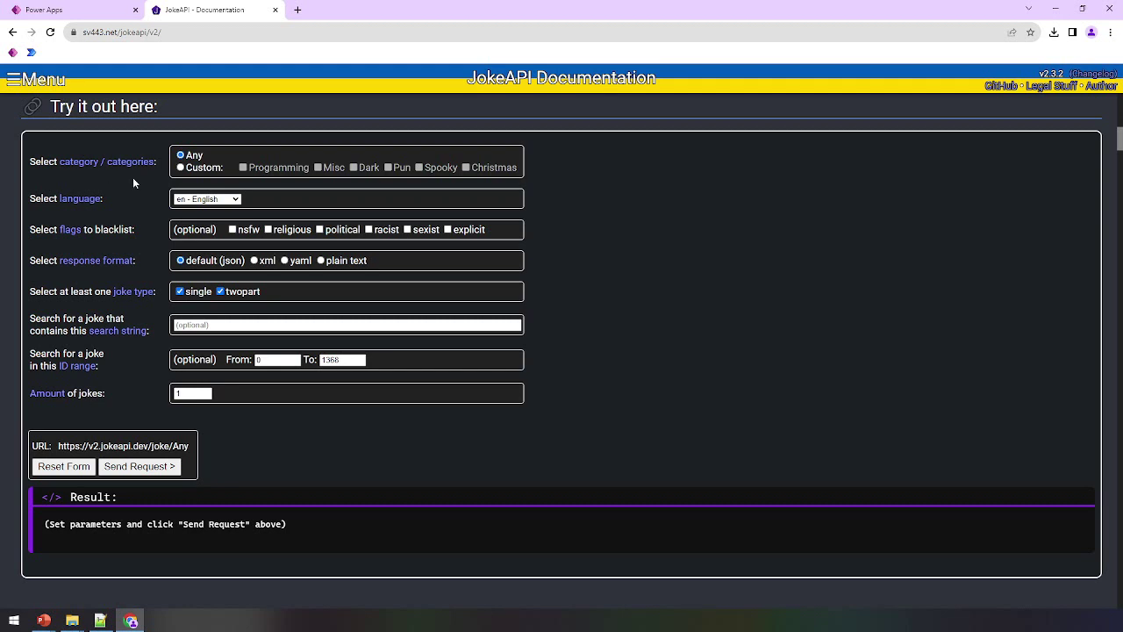
left_click(180, 167)
left_click(466, 167)
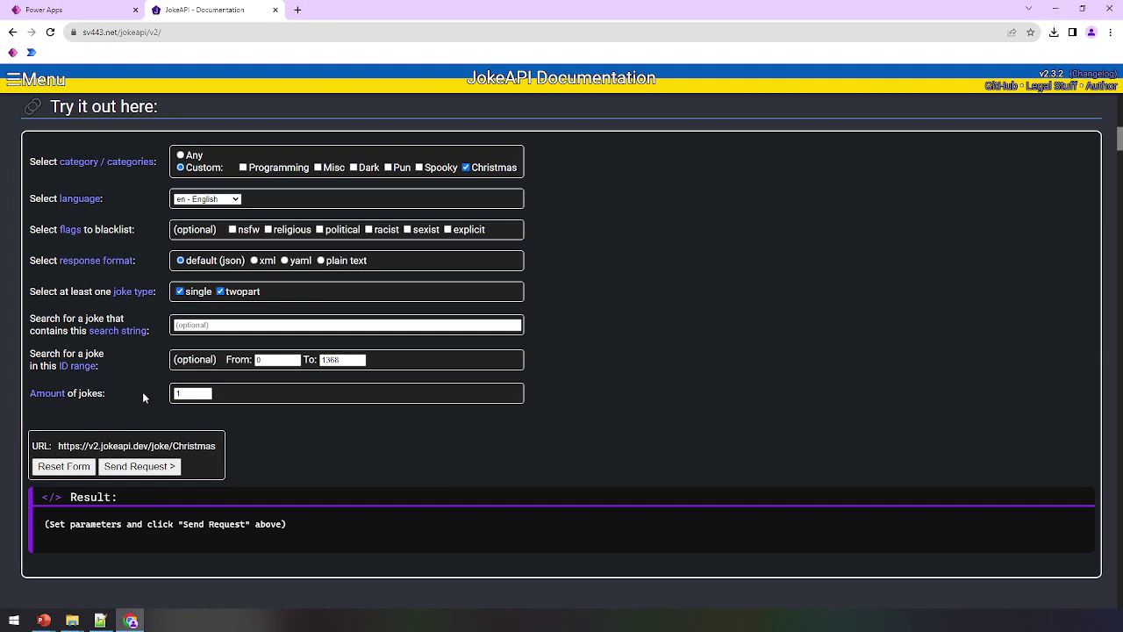
Send the Christmas joke request three times and examine the setup and delivery fields in the JSON result
scroll(31, 399, "down", 3)
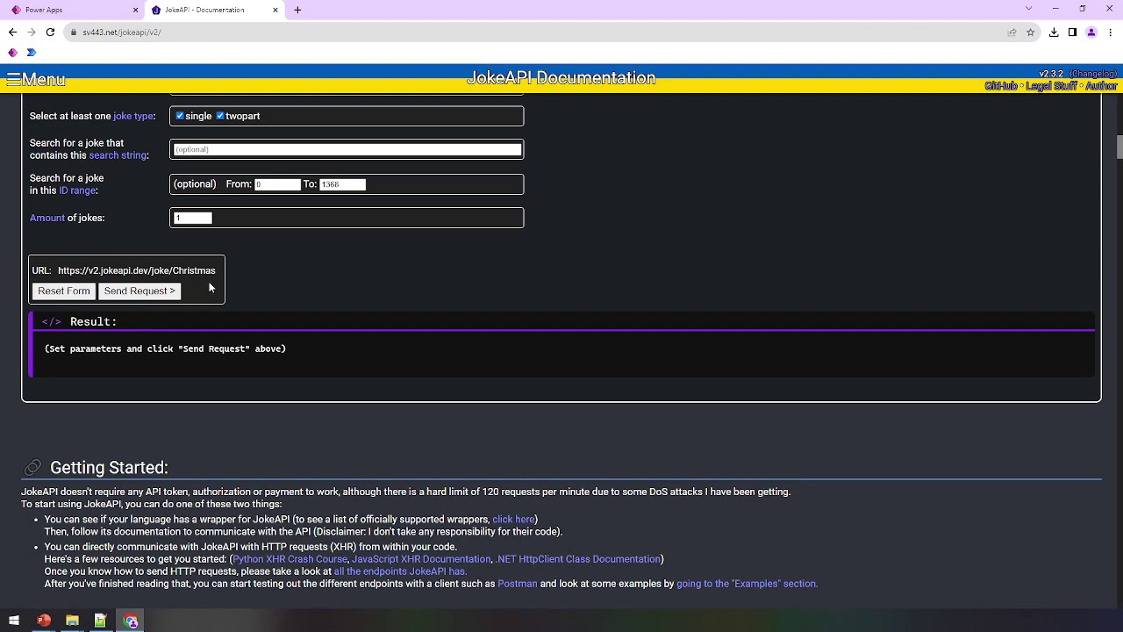
left_click(166, 299)
scroll(230, 253, "down", 1)
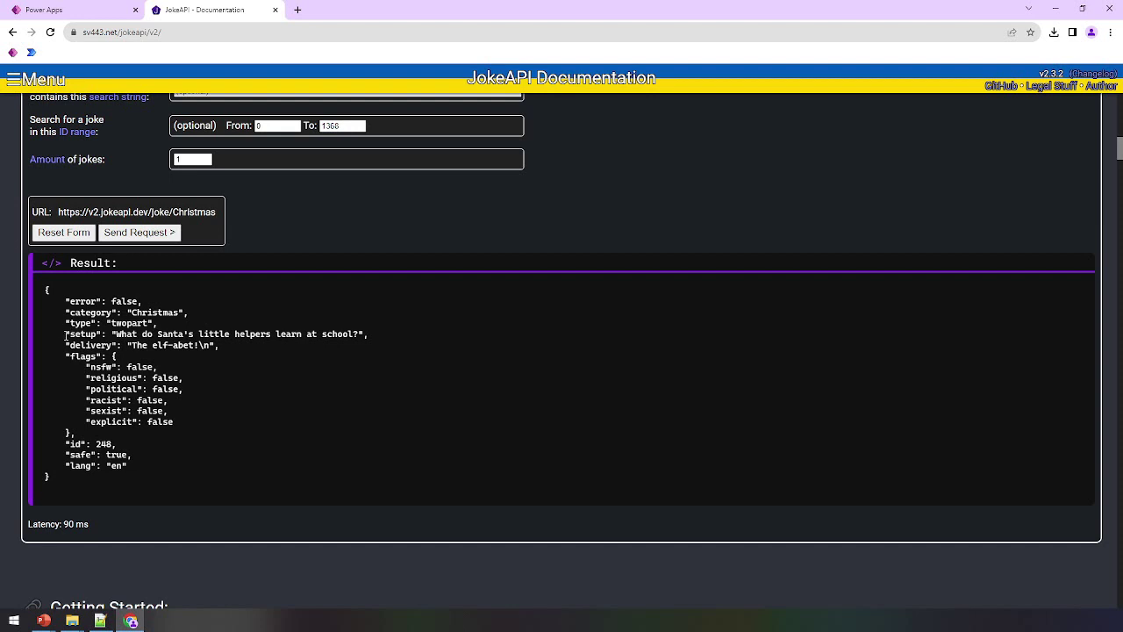
double_click(74, 334)
double_click(88, 344)
left_click(88, 344)
left_click(171, 234)
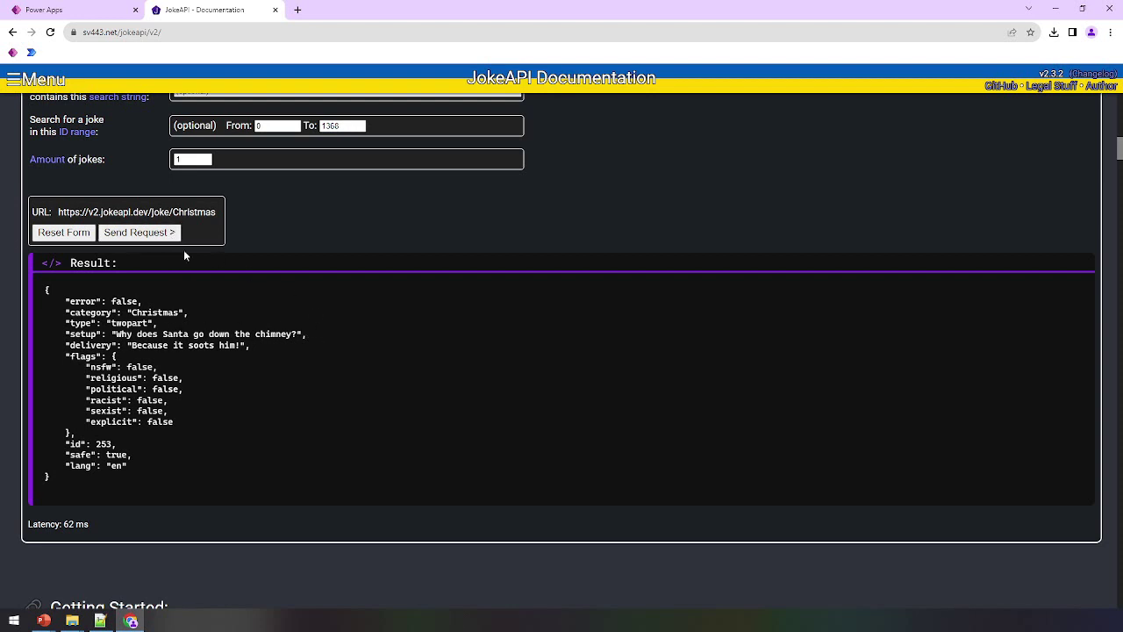
left_click(162, 233)
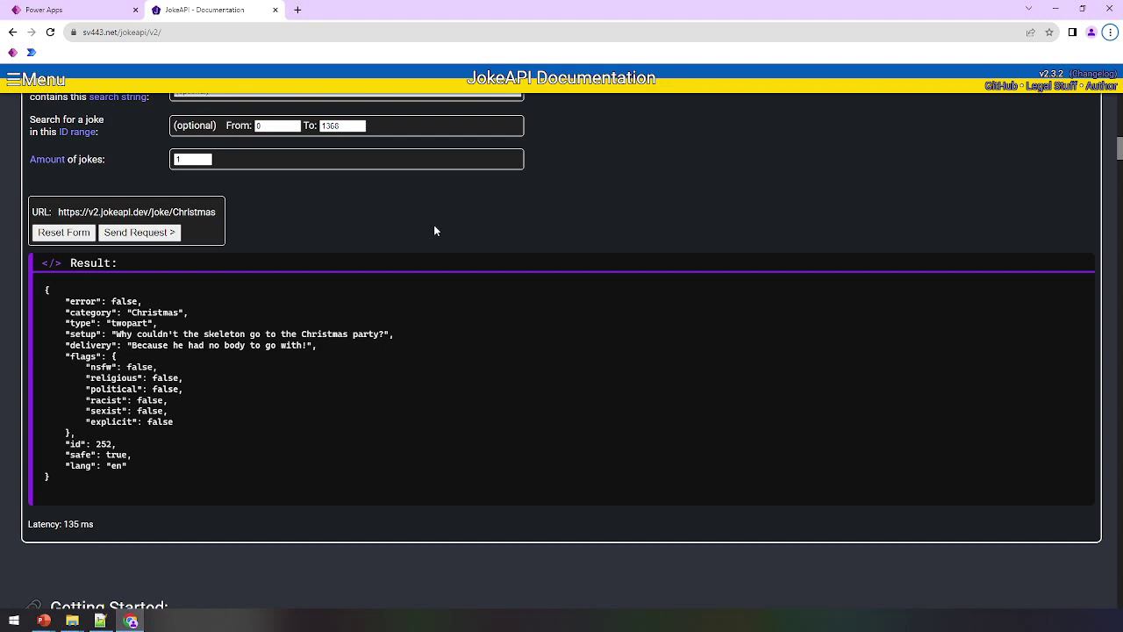
Switch to the Power Apps maker portal and create a custom connector from blank named JokeAPI
left_click(12, 52)
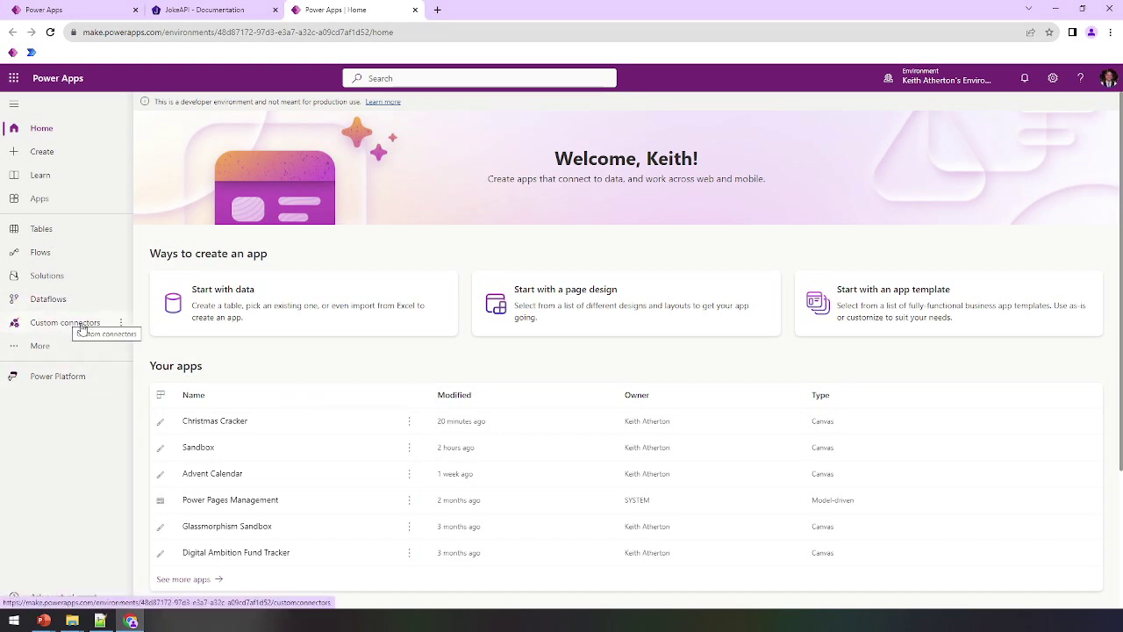
left_click(82, 325)
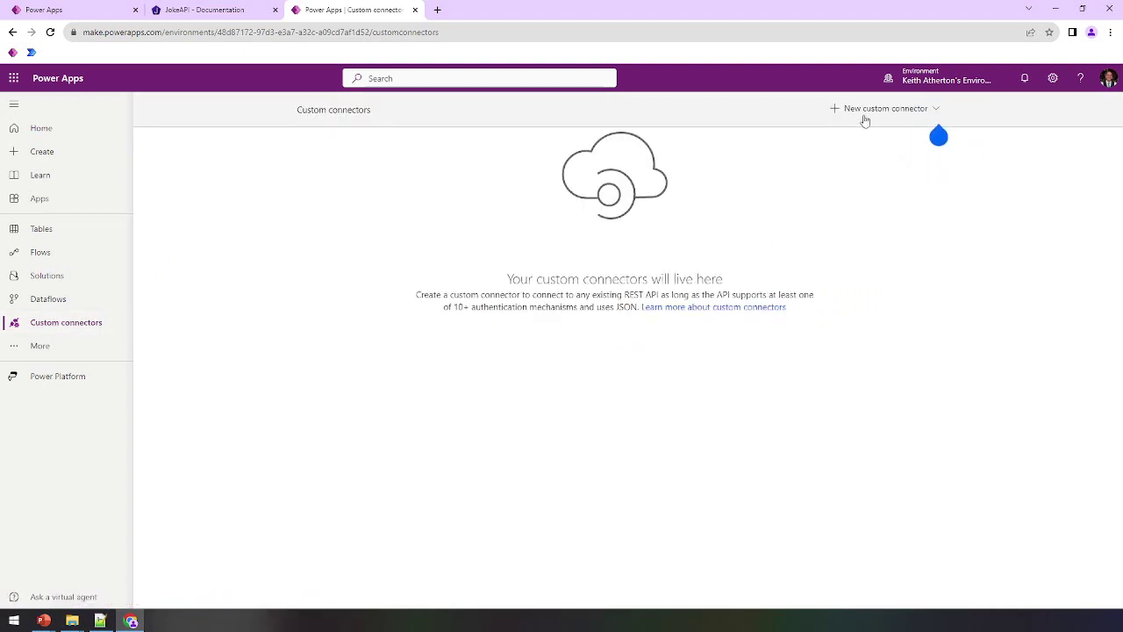
left_click(896, 111)
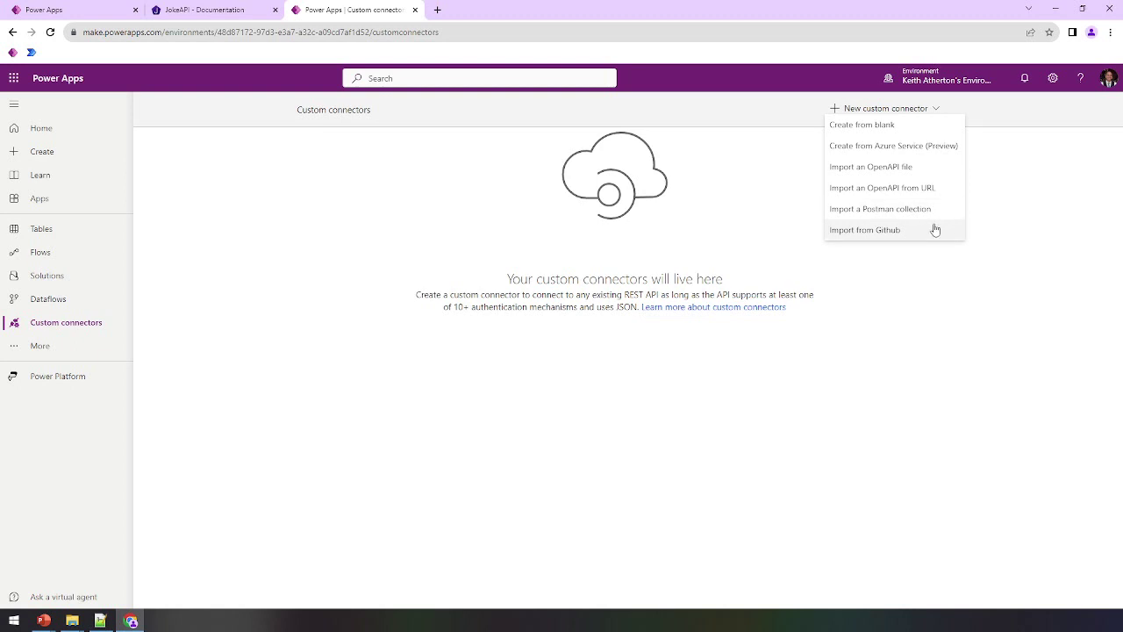
left_click(930, 141)
left_click(931, 114)
left_click(918, 129)
left_click(565, 353)
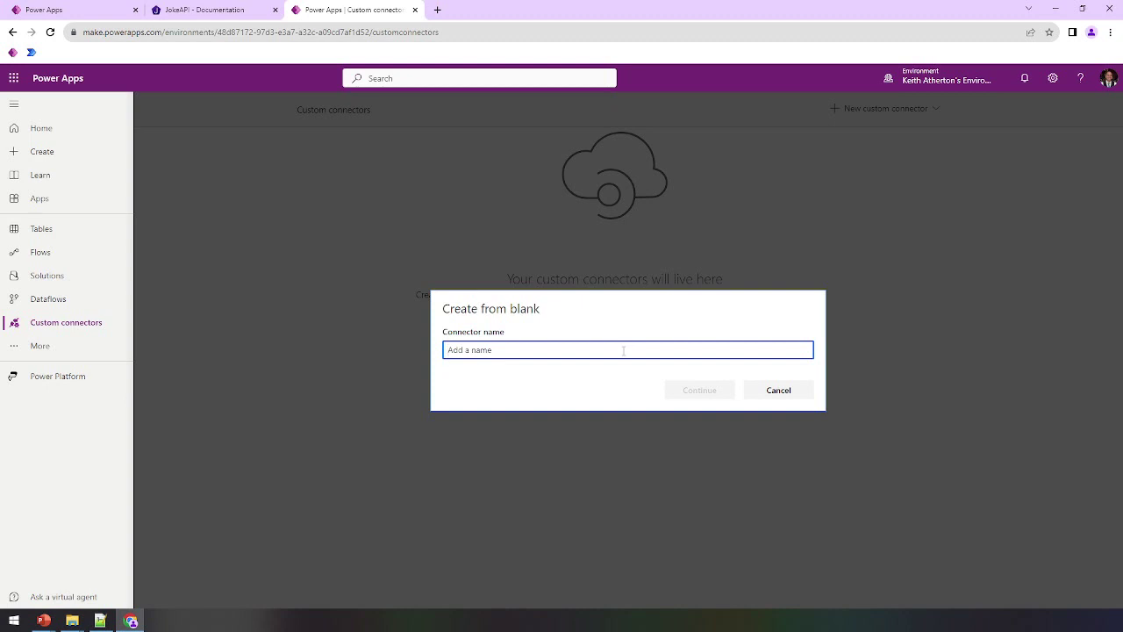
type("JokeAPI")
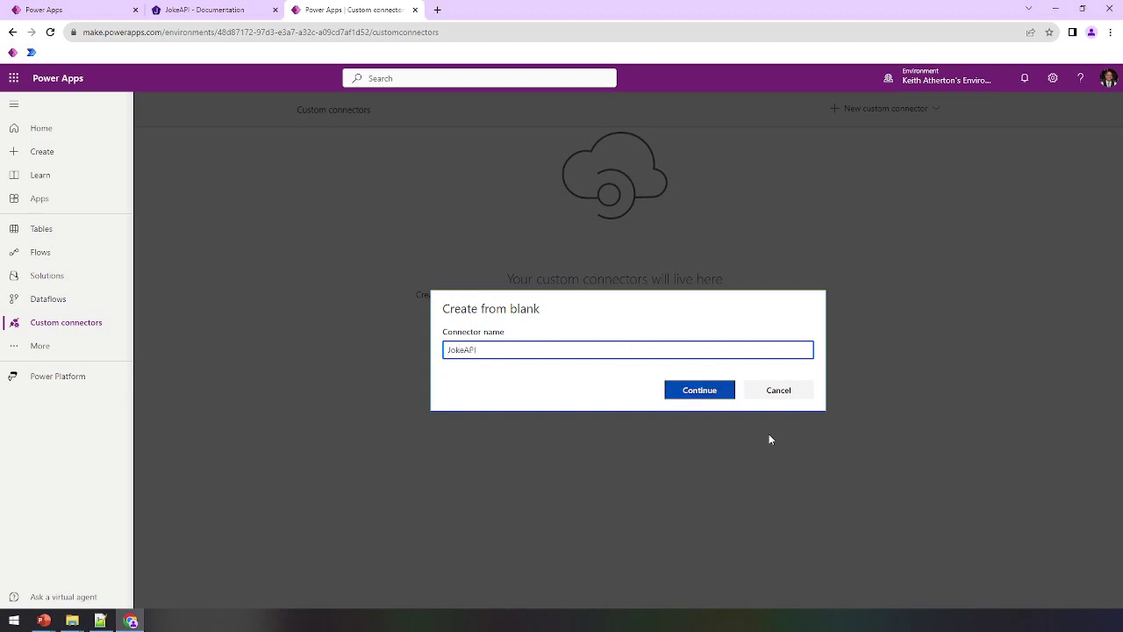
left_click(724, 395)
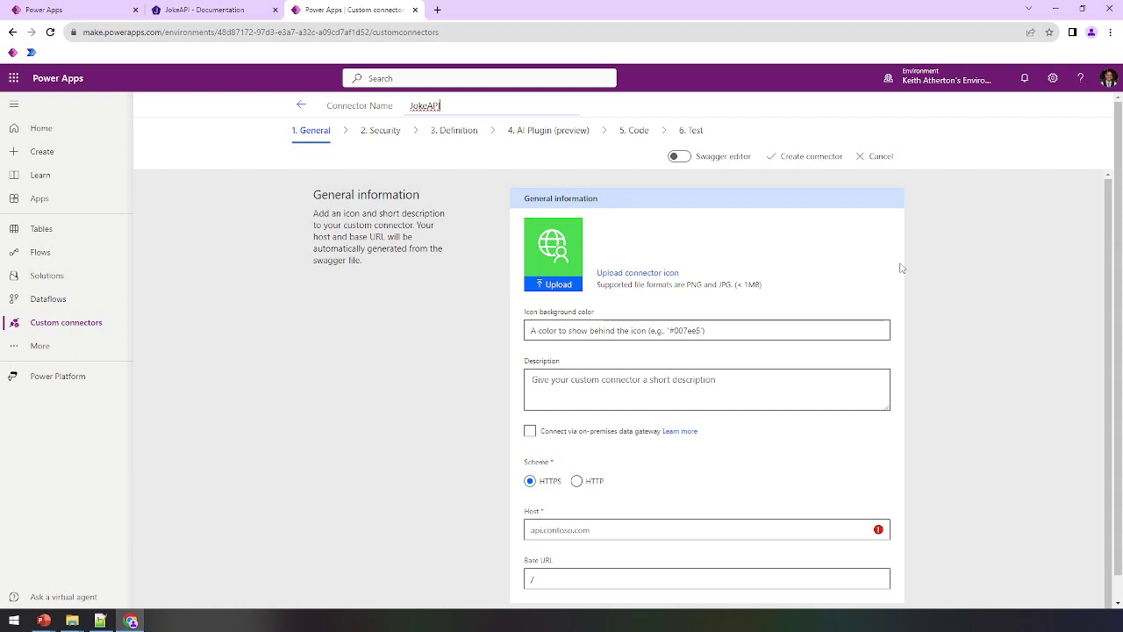
Upload JokeAPI-icon.png as the connector's icon
left_click(670, 276)
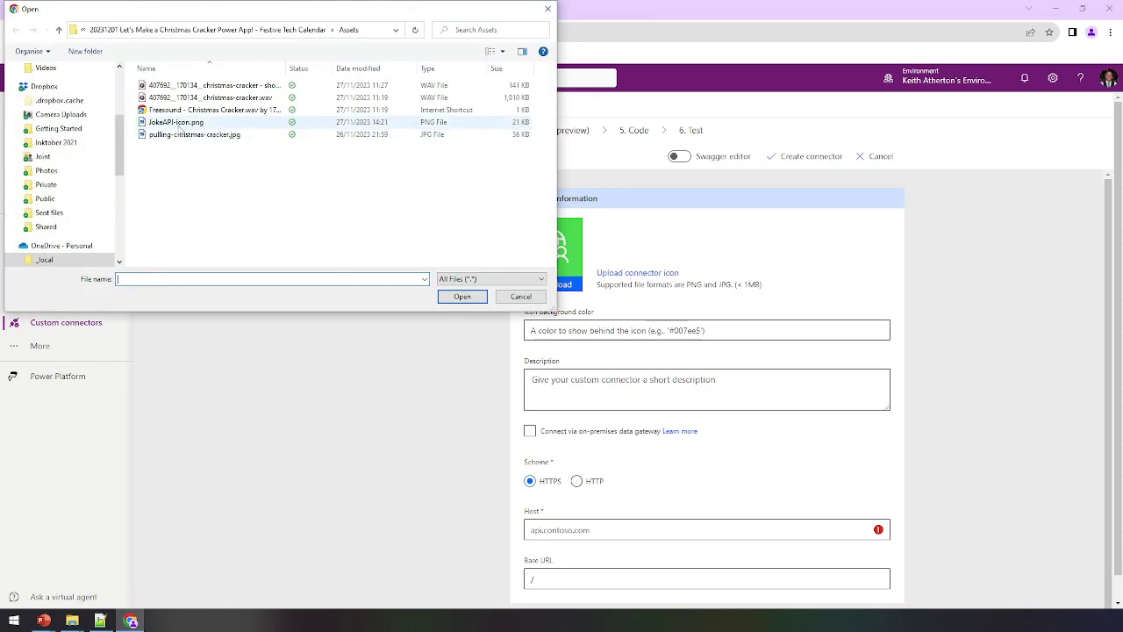
left_click(179, 122)
left_click(459, 297)
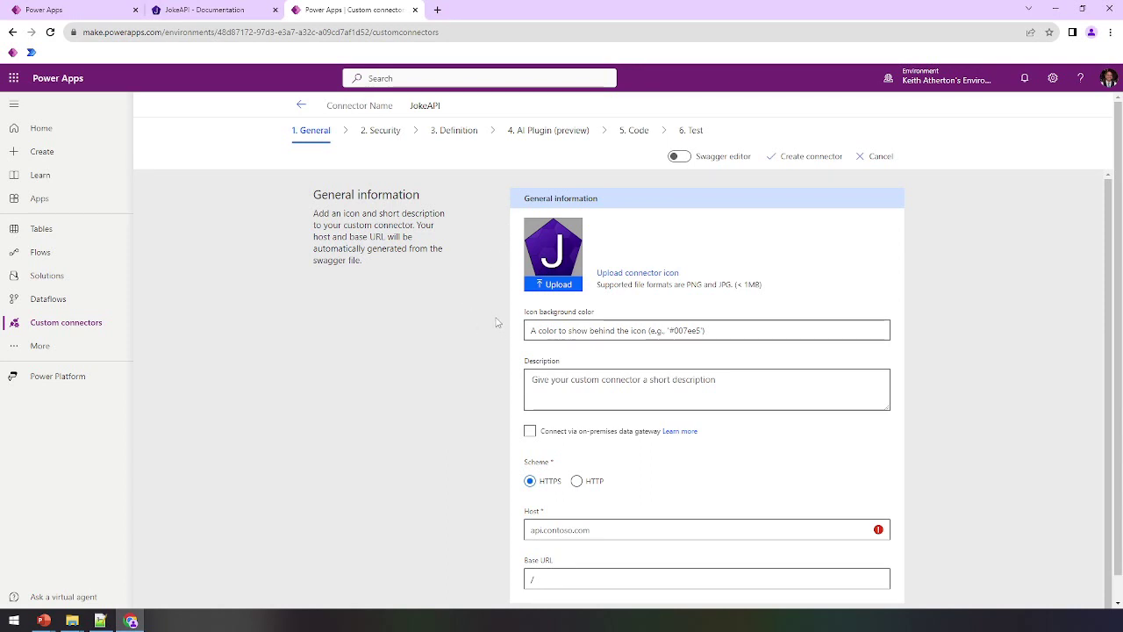
Set the connector's description to "Get Christmas joke from JokeAPI."
left_click(673, 379)
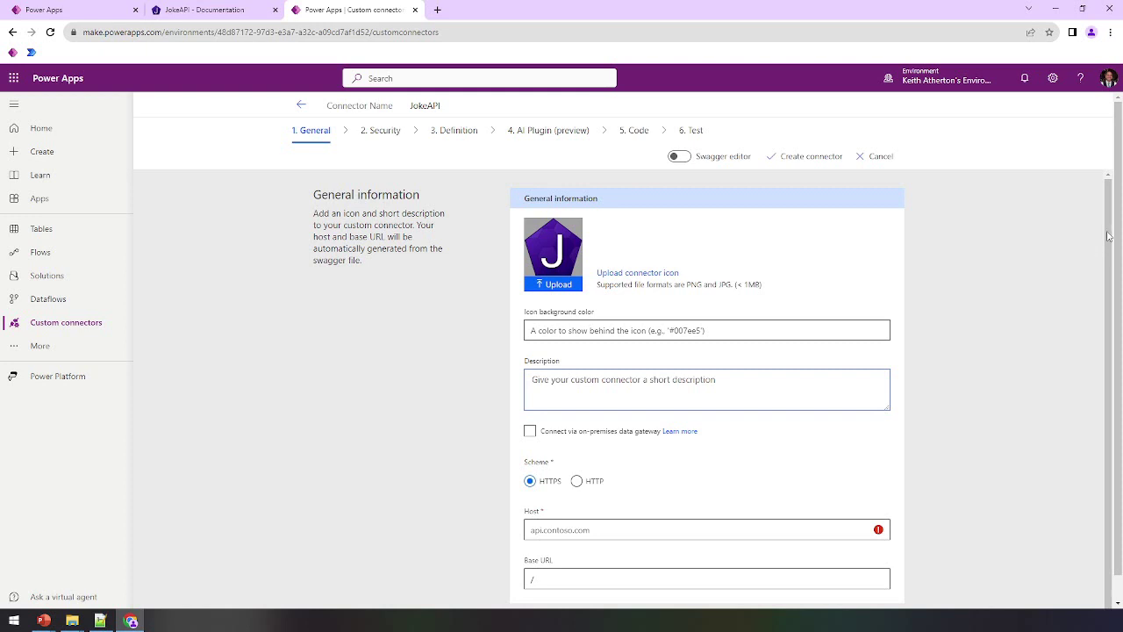
scroll(1097, 263, "down", 1)
left_click(657, 399)
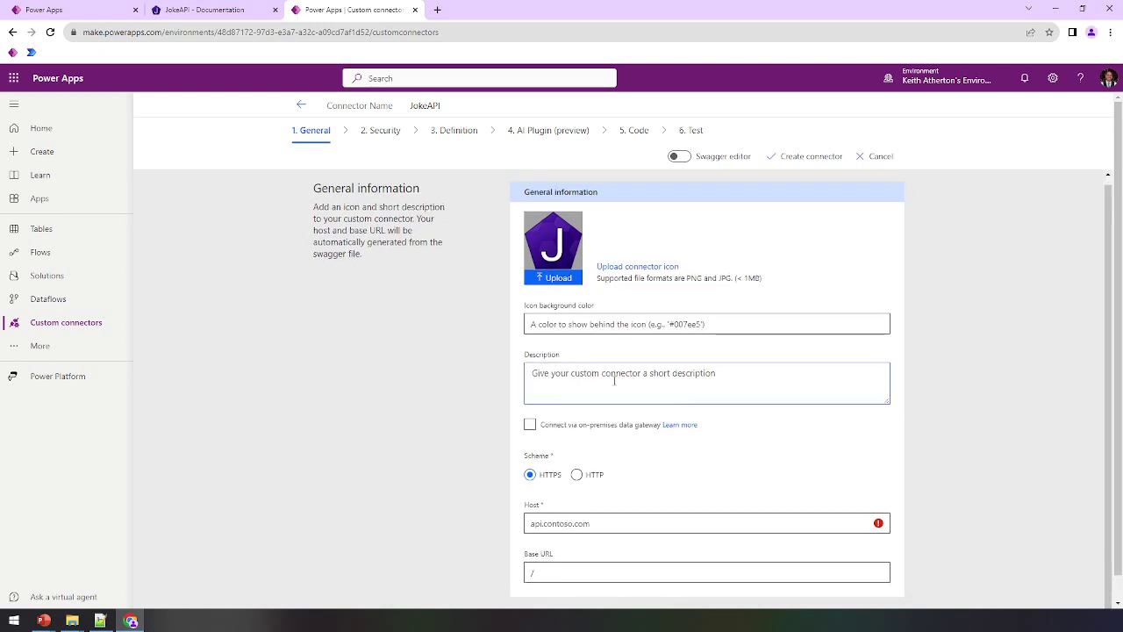
type("Get Chris")
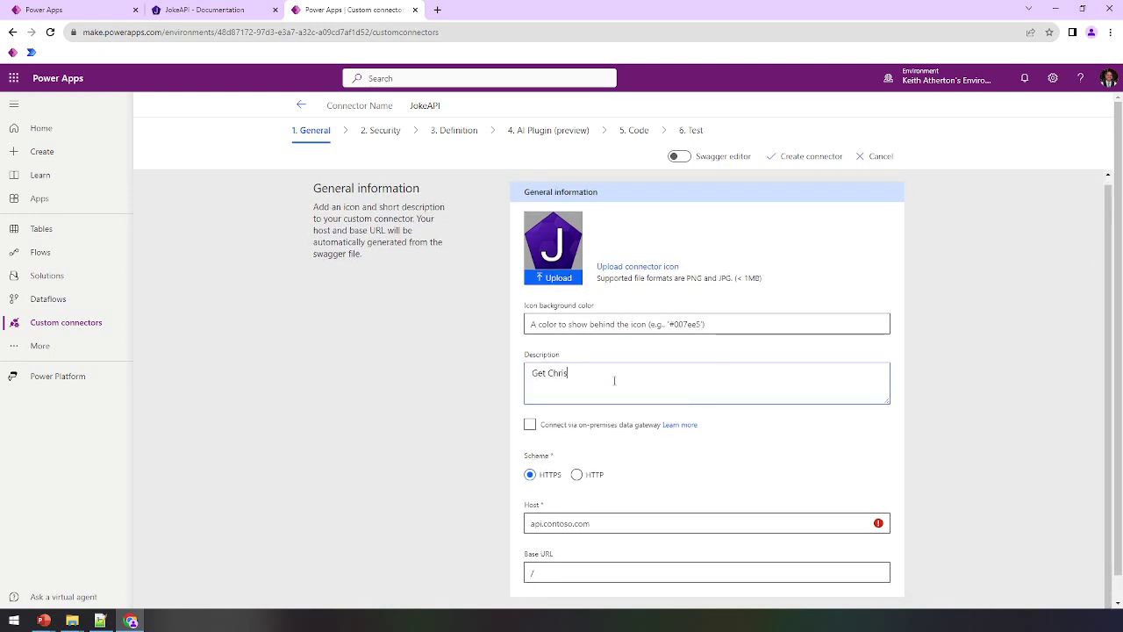
type("tmas joke from ")
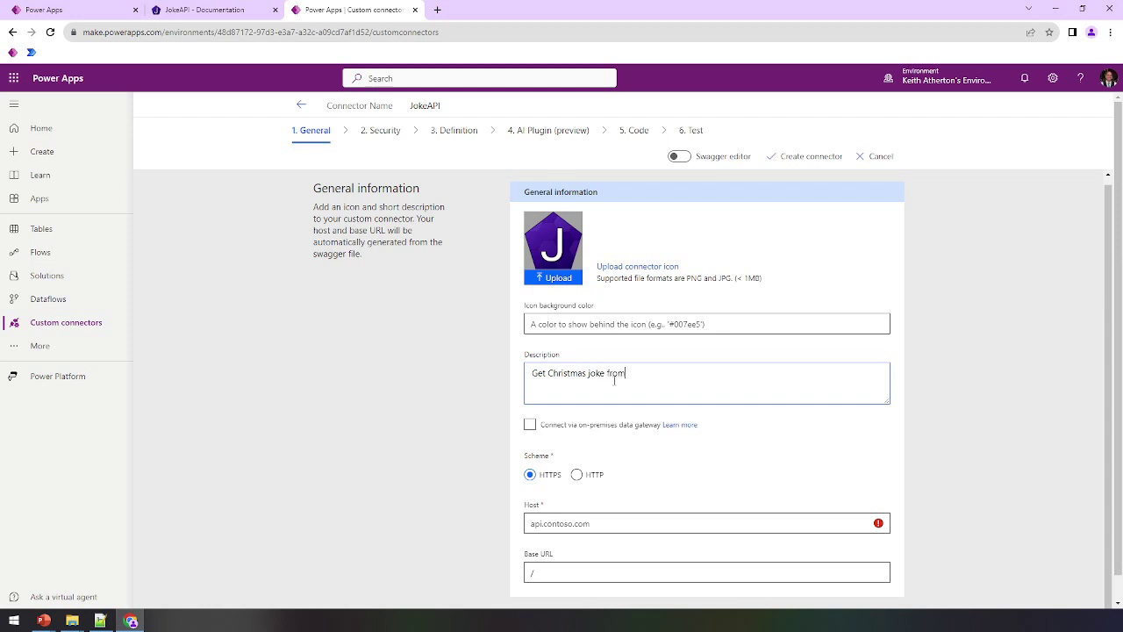
type("JokeAPI.")
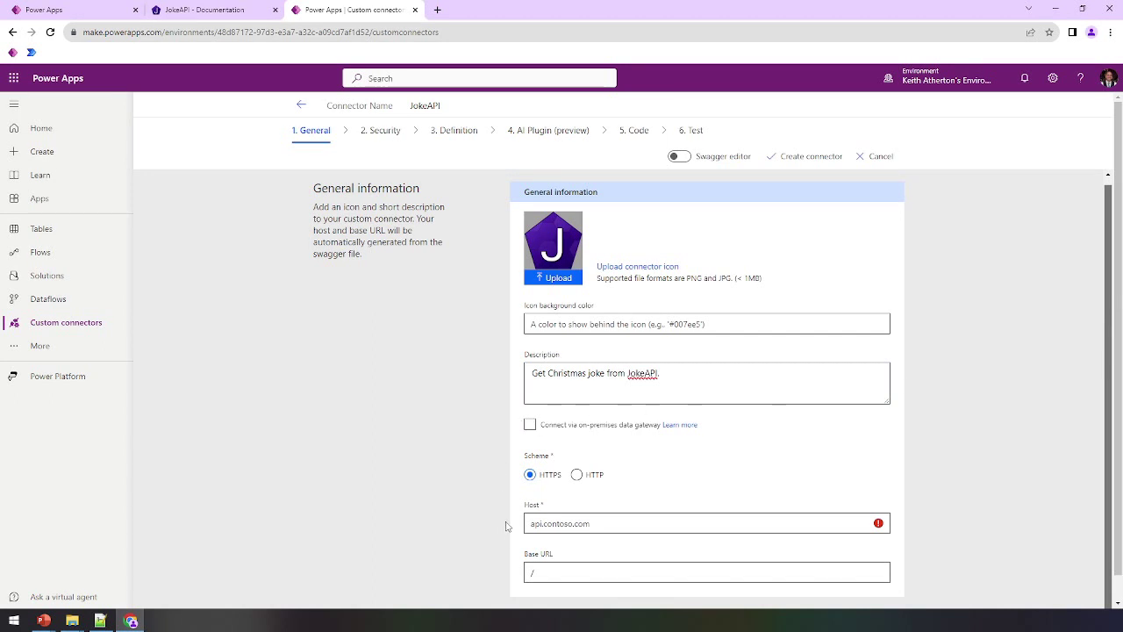
Copy the domain v2.jokeapi.dev from the request URL in the JokeAPI documentation and enter it as the connector's host
left_click(149, 10)
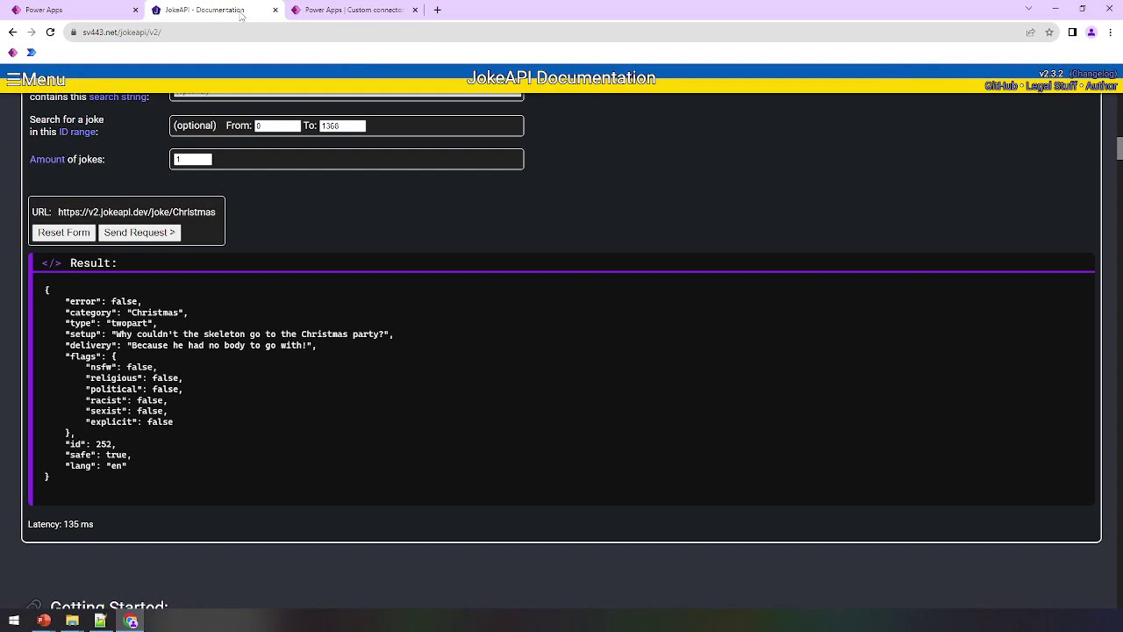
left_click_drag(88, 213, 152, 212)
key("ctrl+c")
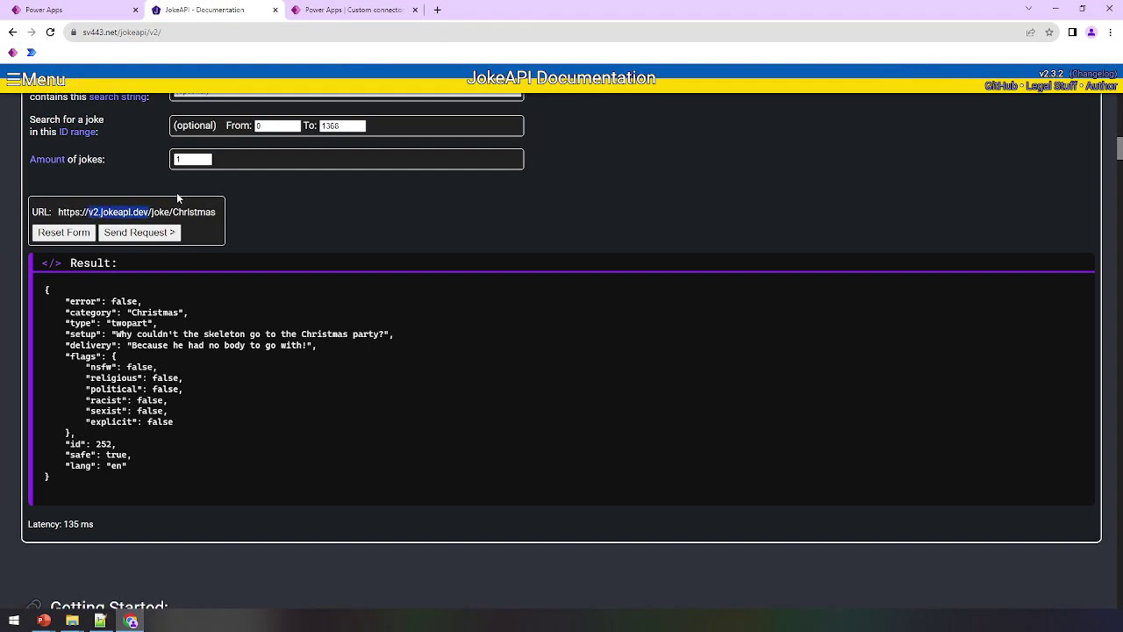
left_click(346, 9)
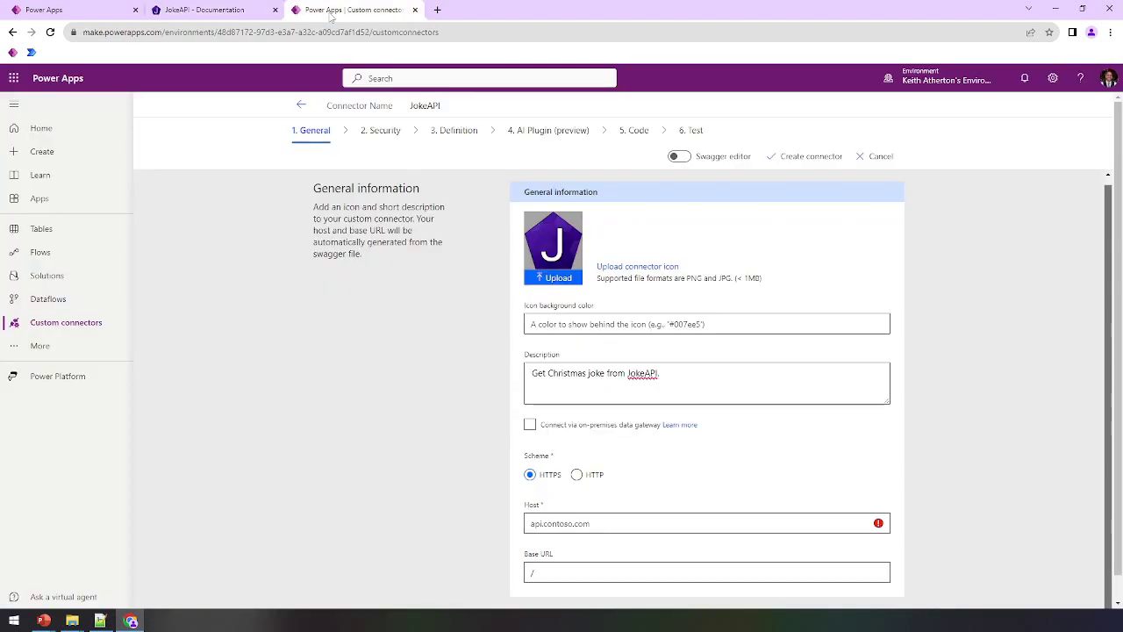
left_click(575, 523)
key("ctrl+v")
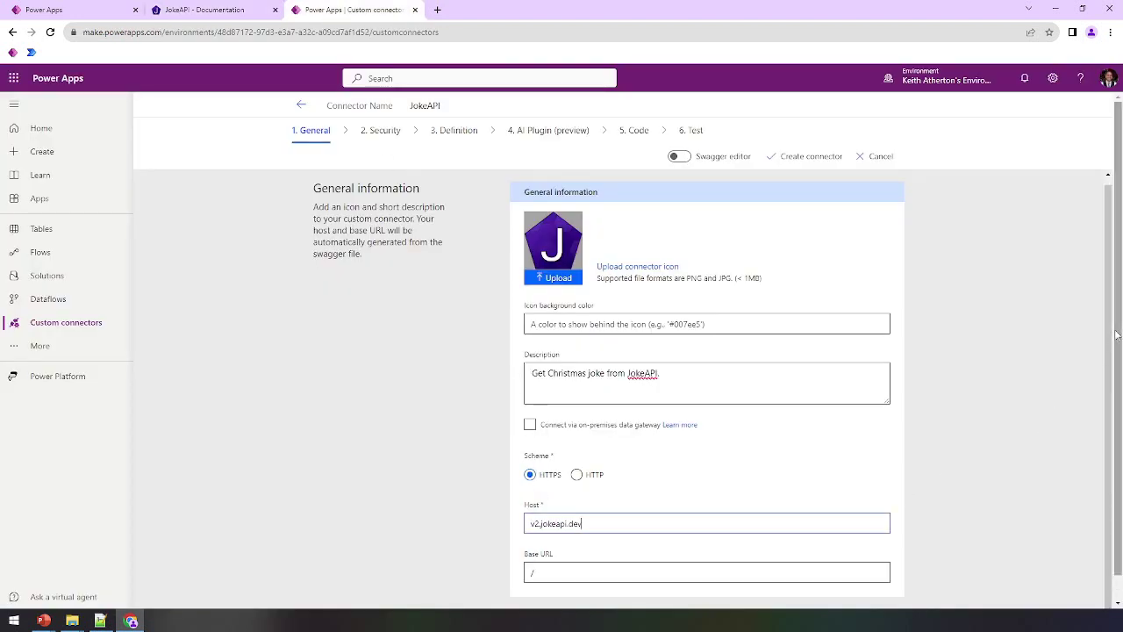
Go to the connector's security settings and choose No authentication as the authentication type
scroll(1112, 402, "down", 1)
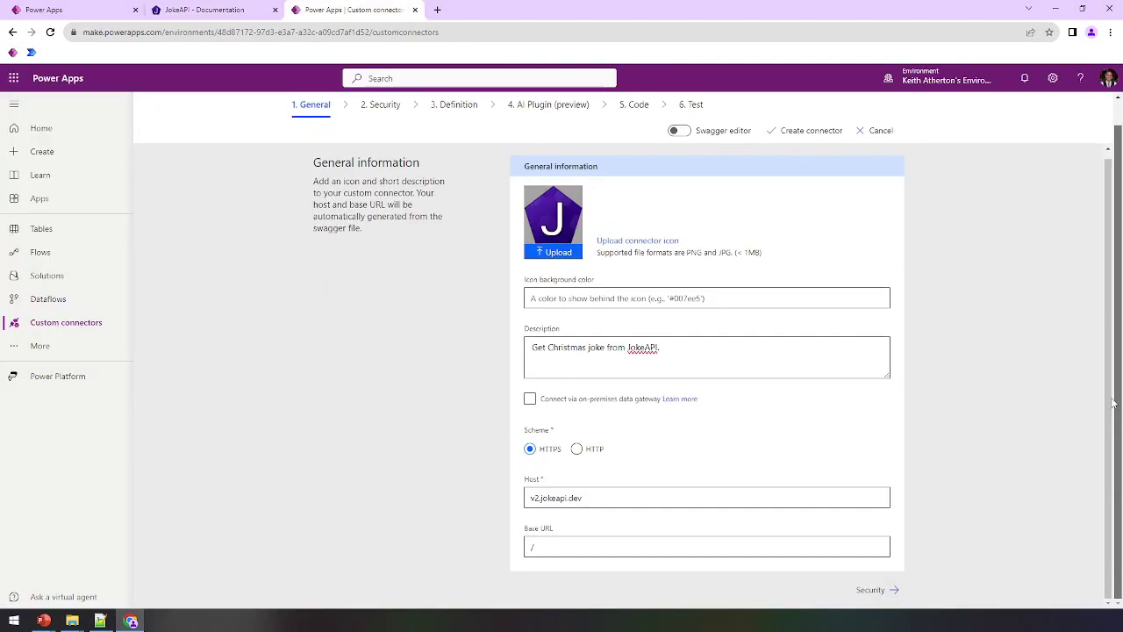
left_click(893, 590)
left_click(888, 248)
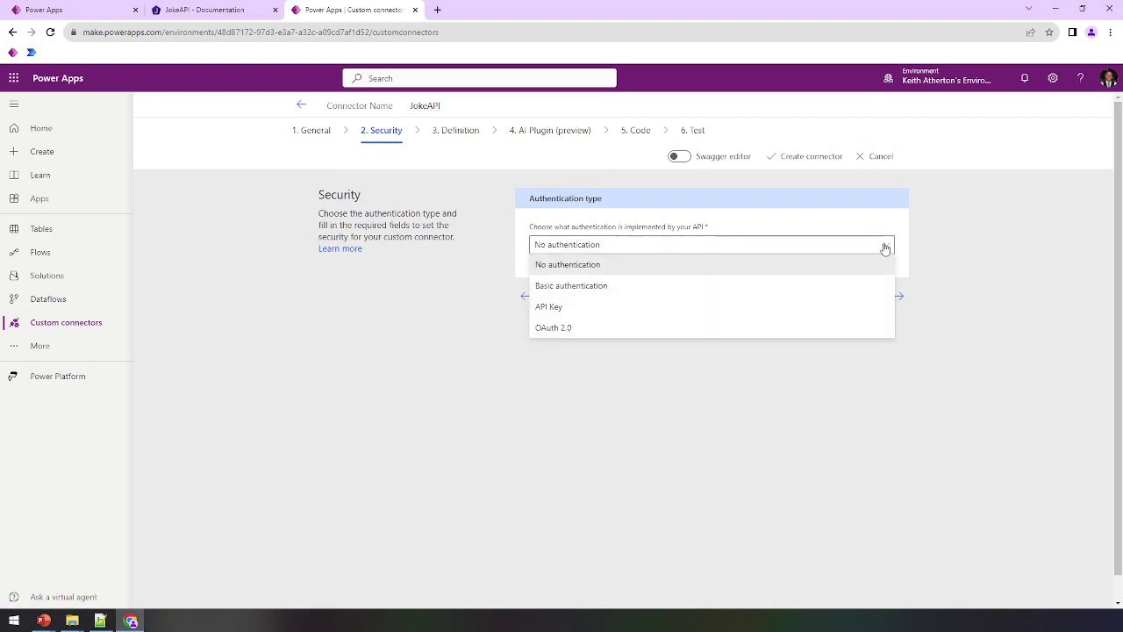
left_click(741, 266)
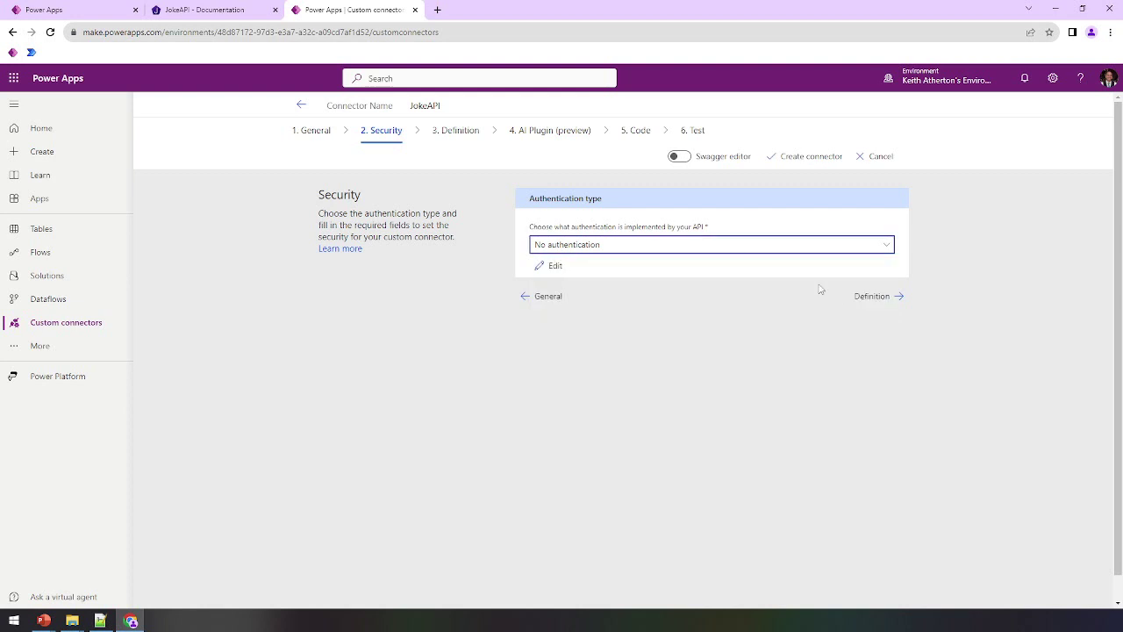
Go to the connector's definition and add a new action with the summary GetChristmasJoke
left_click(903, 299)
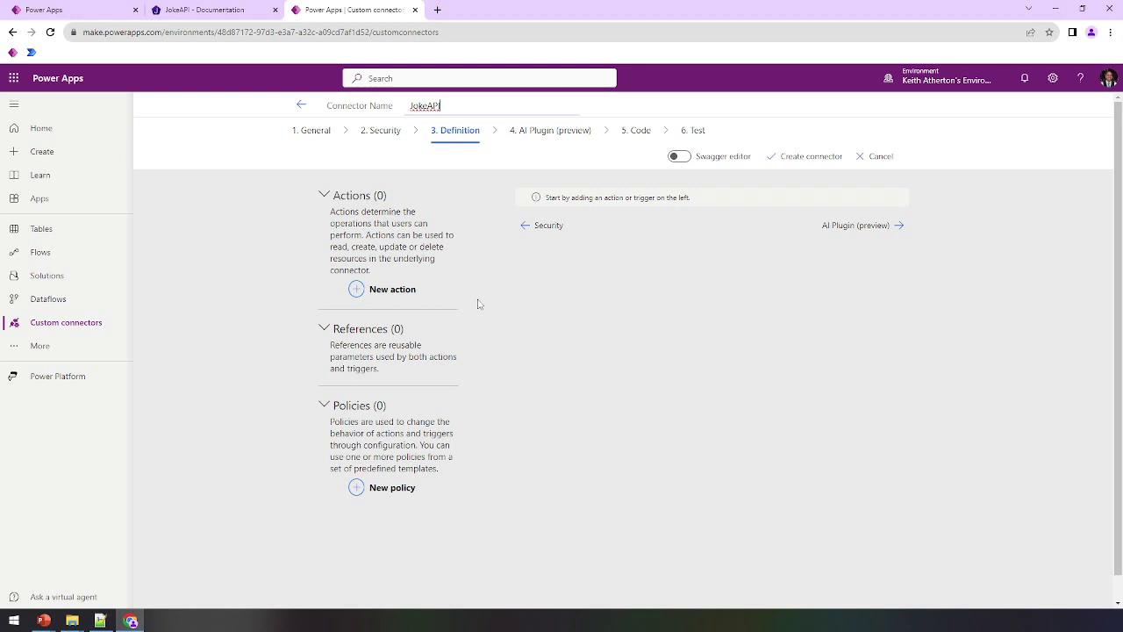
left_click(358, 293)
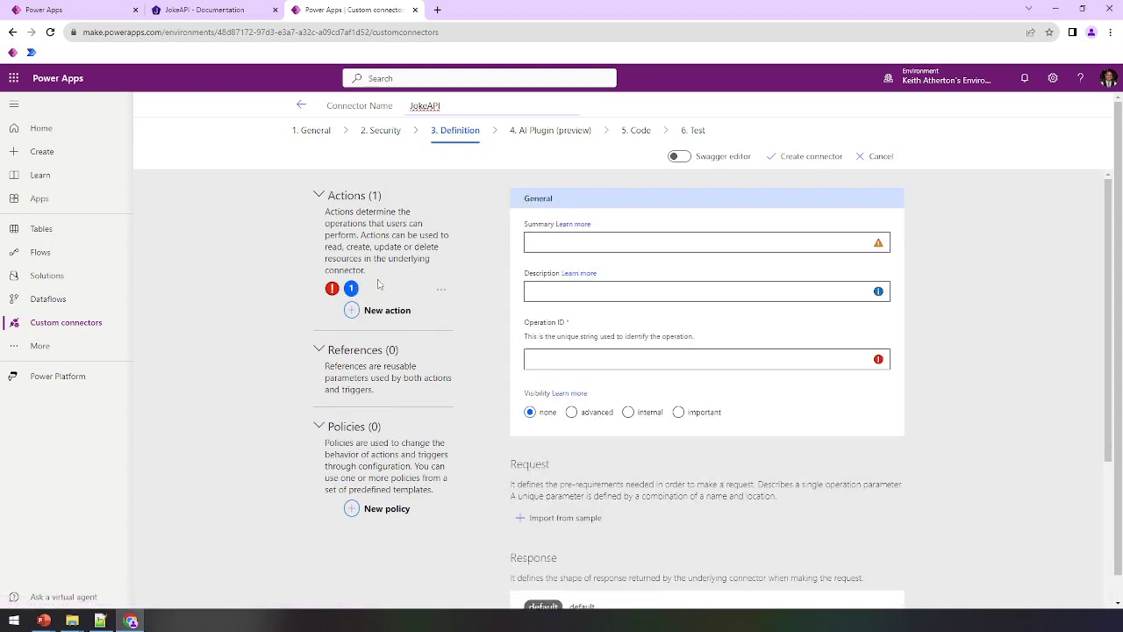
type("Get")
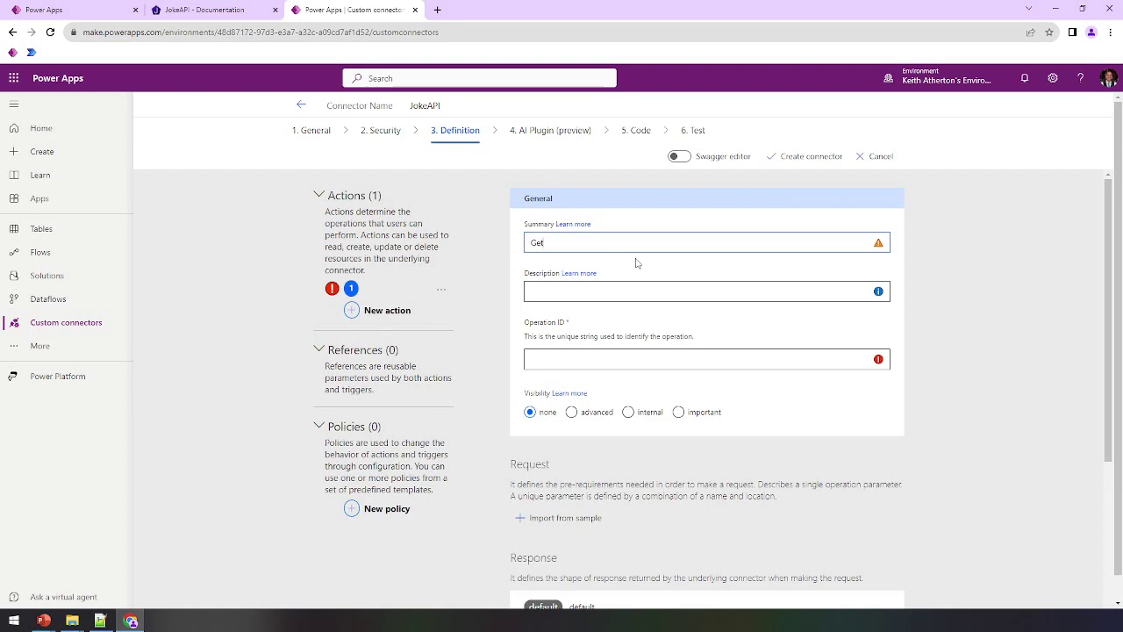
type("ChristmasJoke")
Copy the summary GetChristmasJoke into the action's operation ID and set its visibility to important
key("ctrl+a")
key("ctrl+c")
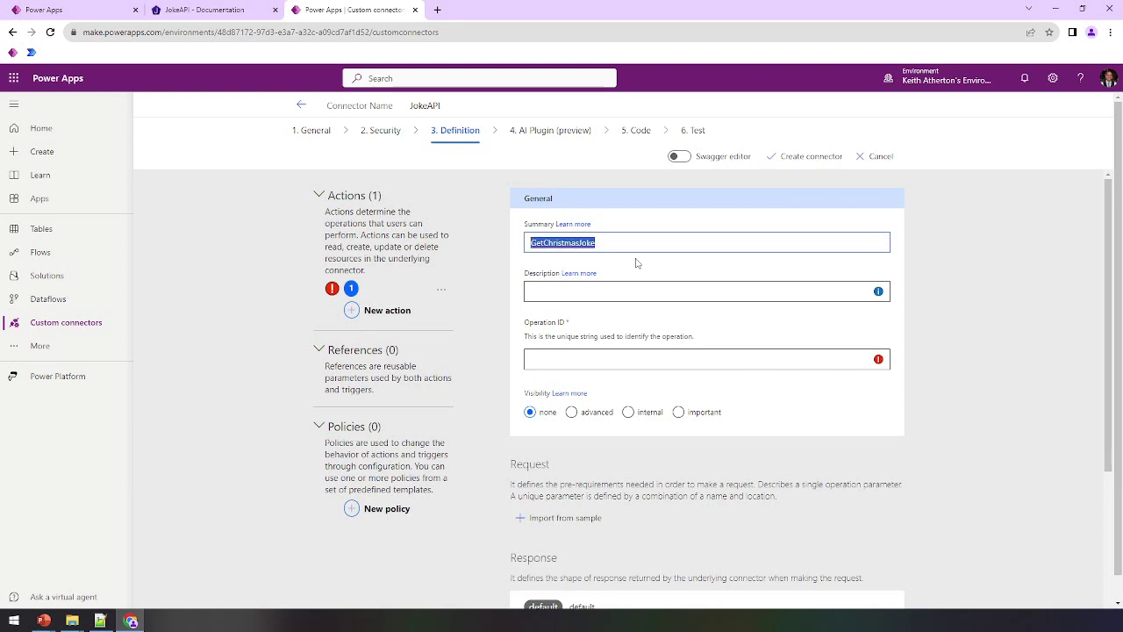
left_click(558, 357)
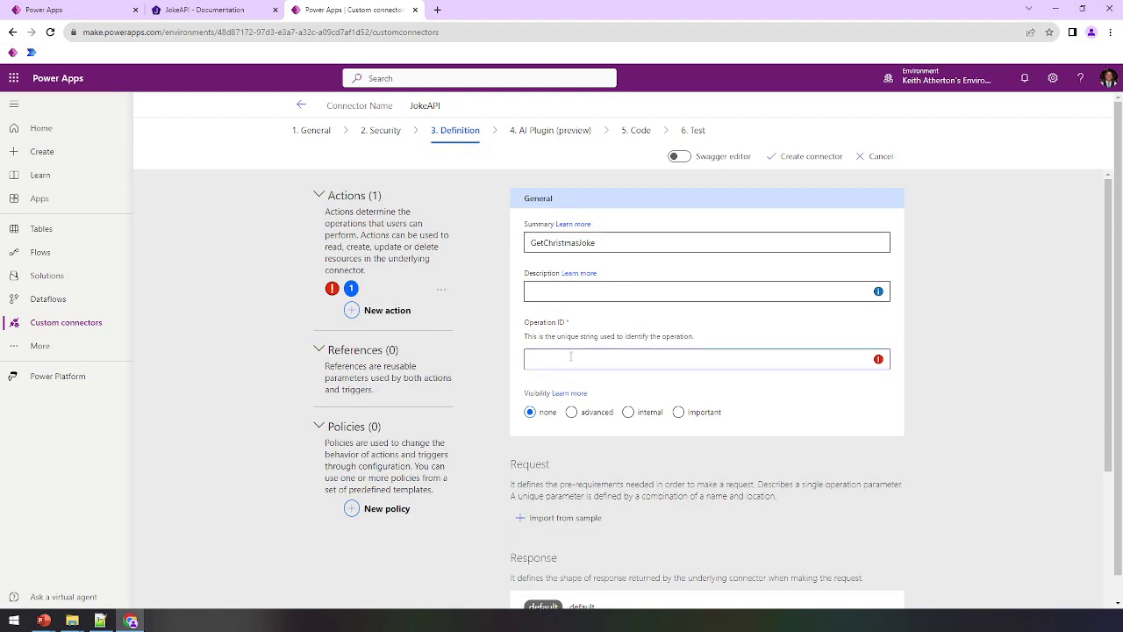
key("ctrl+v")
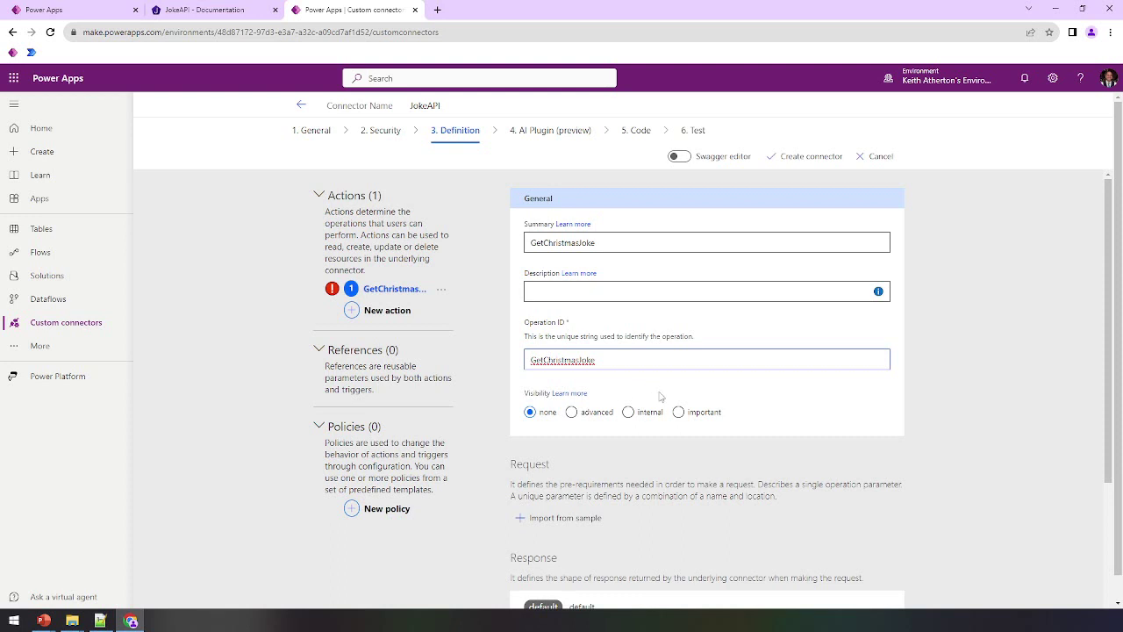
left_click(678, 412)
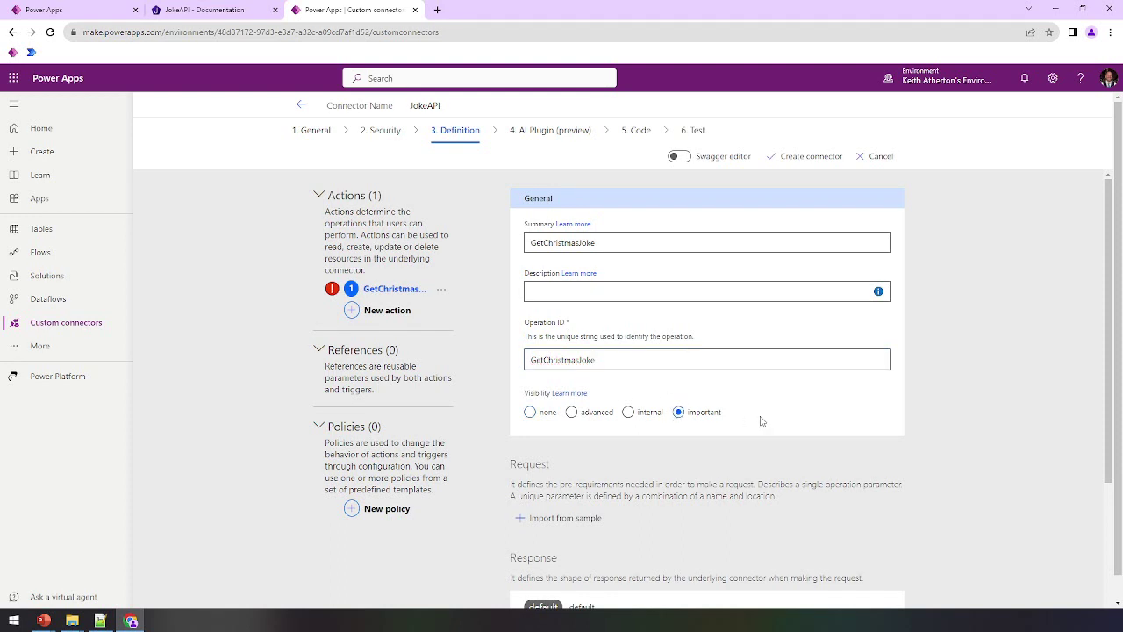
left_click_drag(1107, 193, 1112, 361)
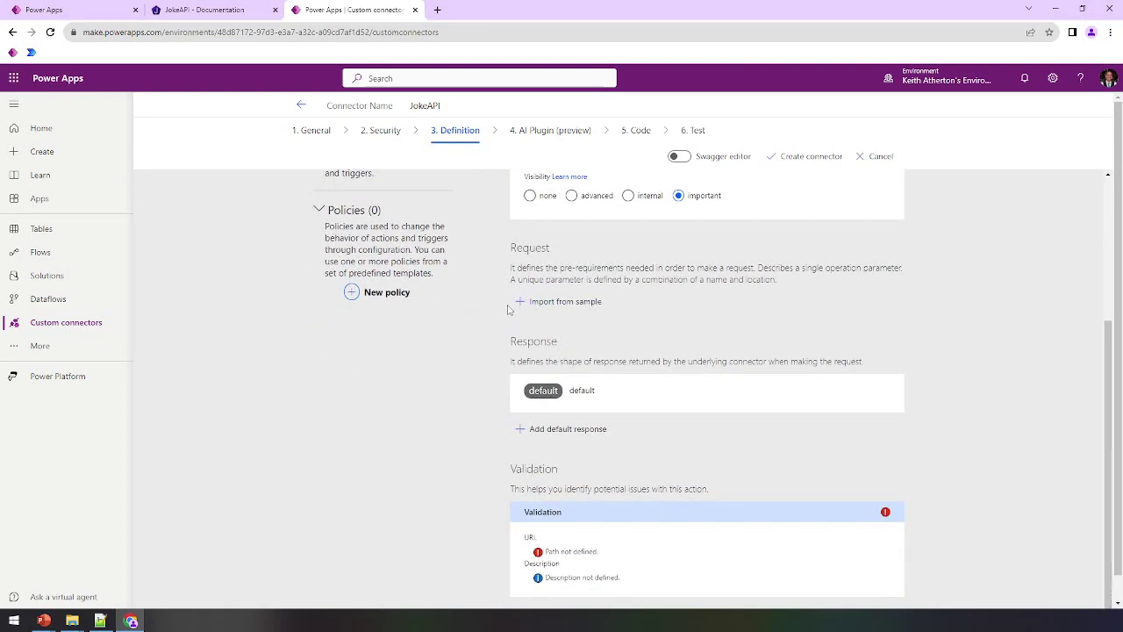
left_click(541, 306)
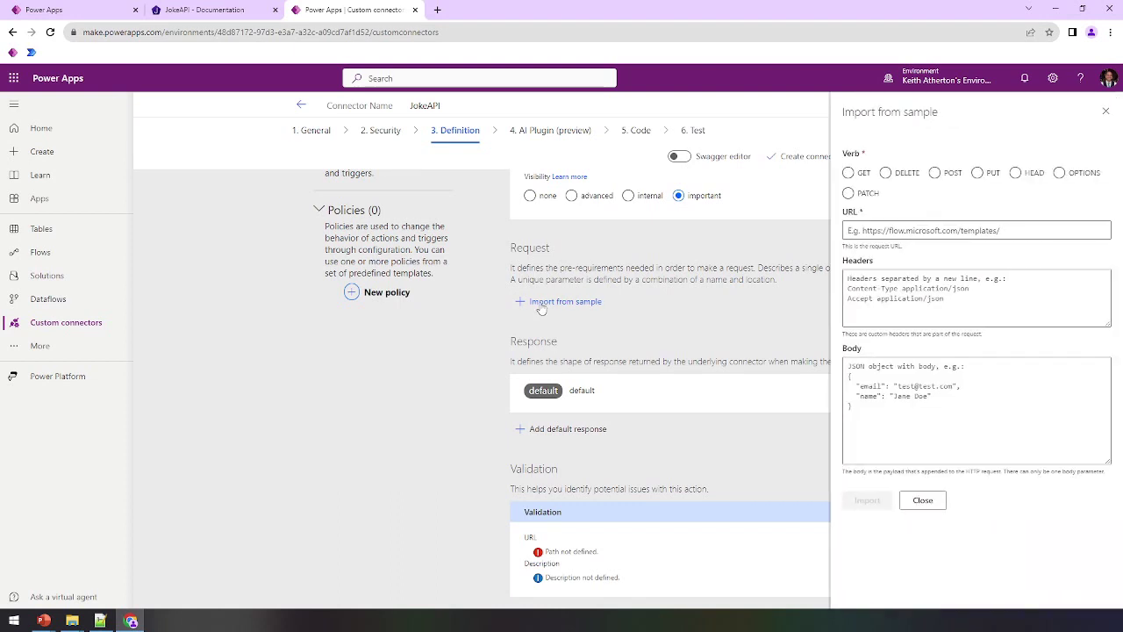
left_click(199, 11)
left_click_drag(59, 211, 225, 211)
key("ctrl+c")
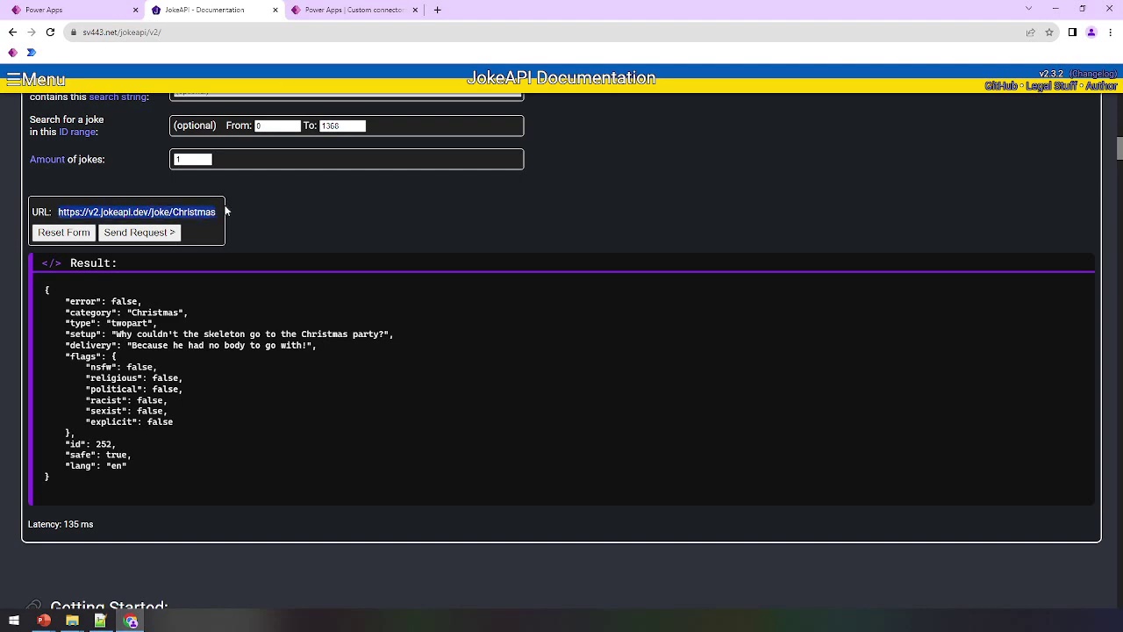
left_click(352, 9)
left_click(849, 173)
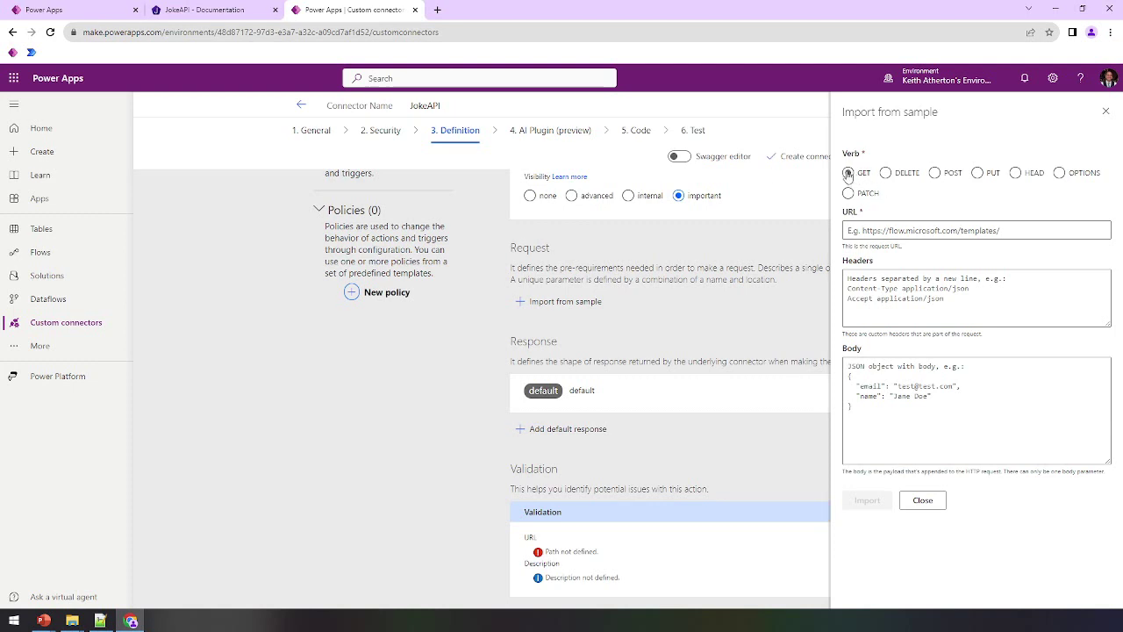
left_click(883, 229)
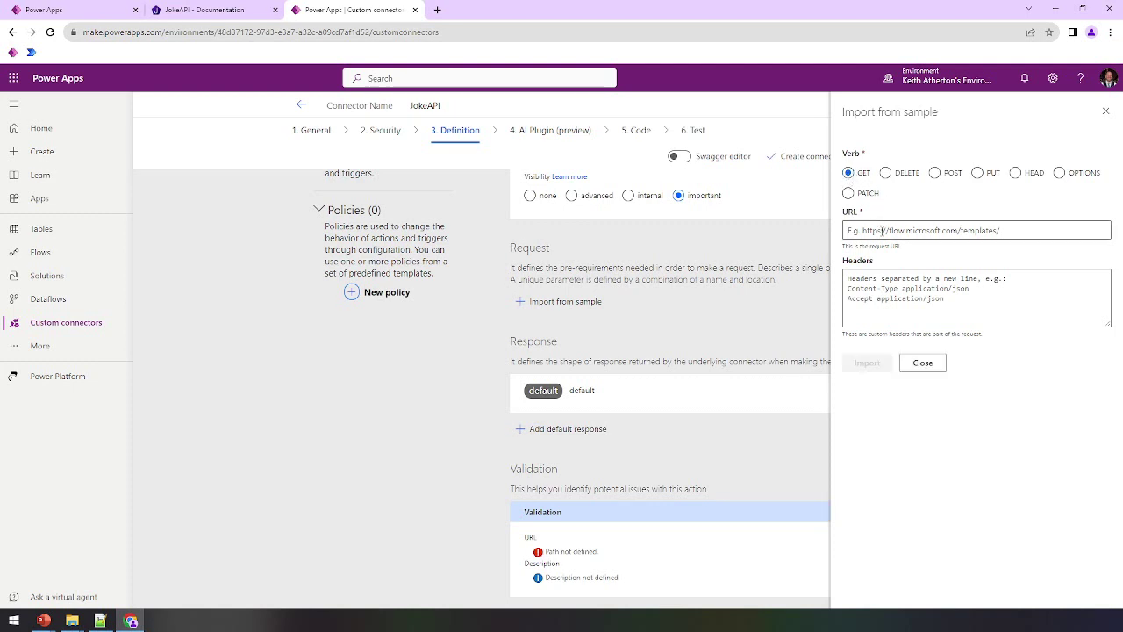
key("ctrl+v")
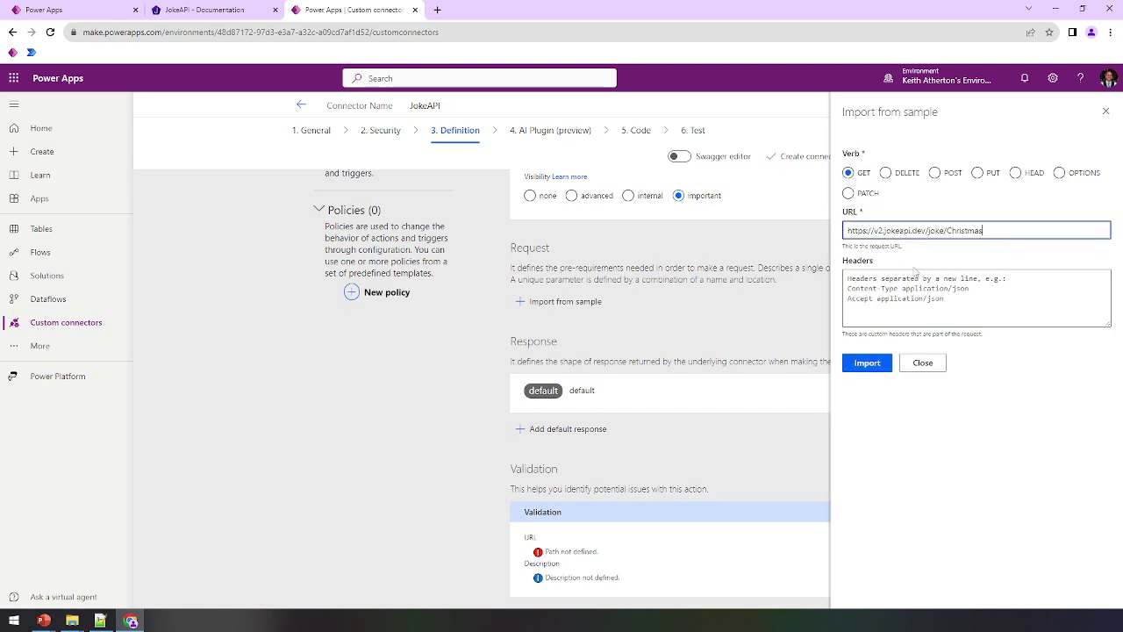
left_click(866, 364)
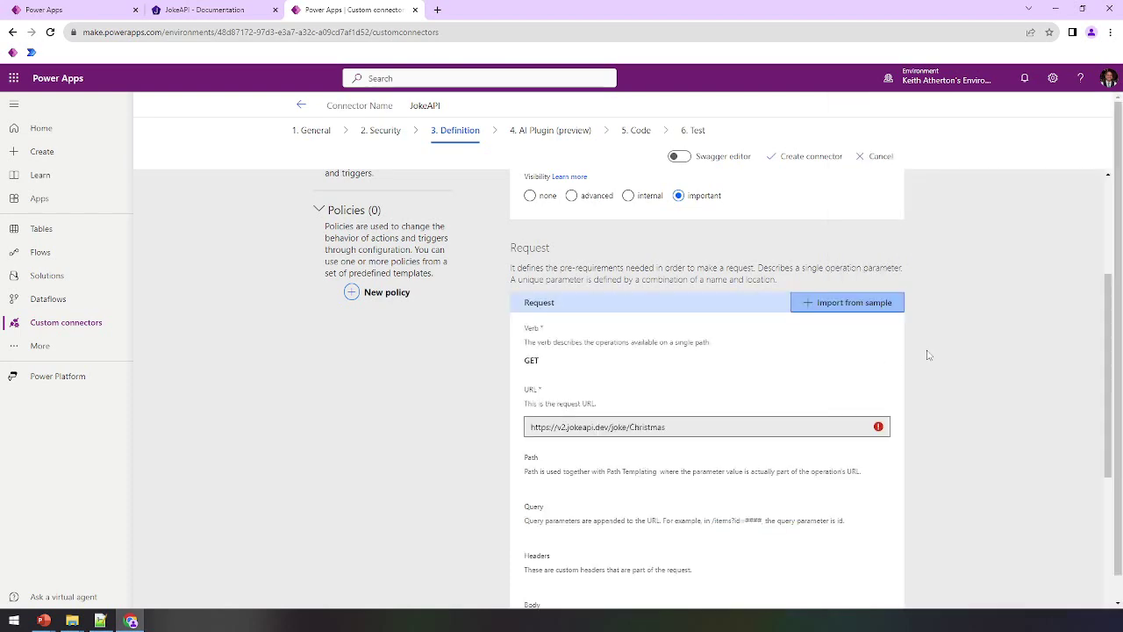
Import the default response's body from the sample Christmas joke JSON in the JokeAPI documentation, and return to the action definition
left_click_drag(1108, 294, 1104, 448)
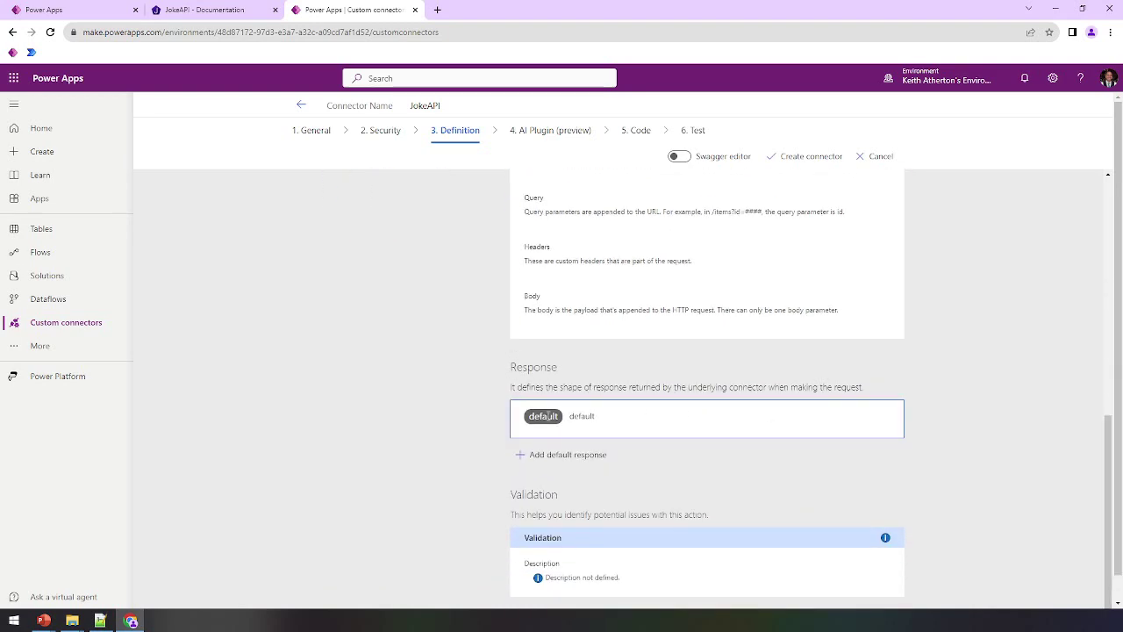
left_click(544, 416)
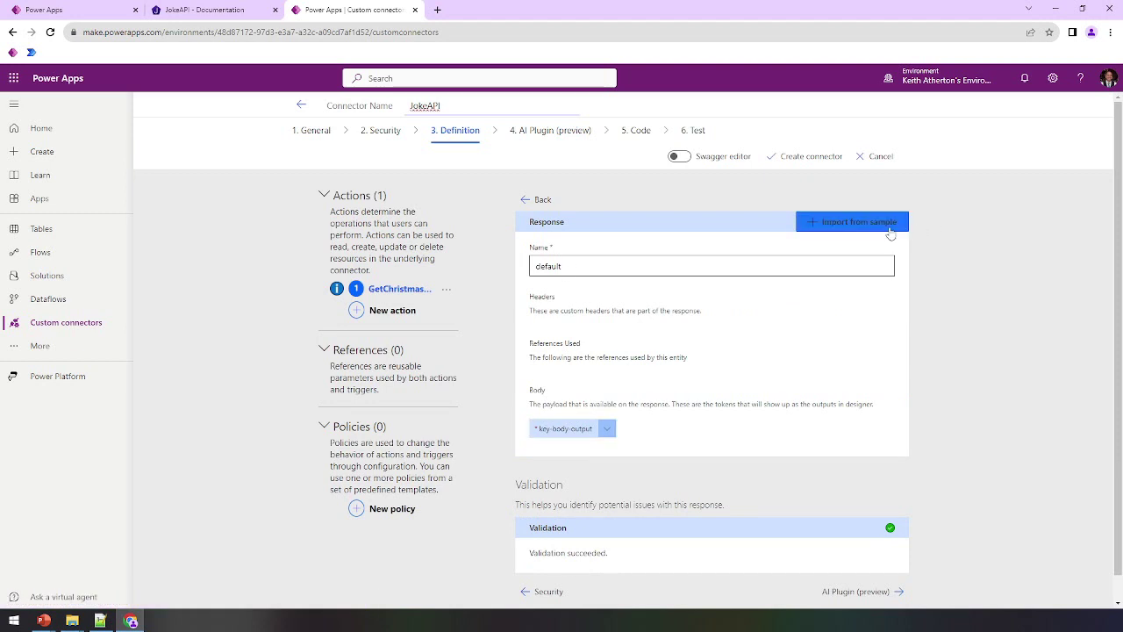
left_click(227, 14)
left_click_drag(46, 290, 145, 476)
left_click(347, 11)
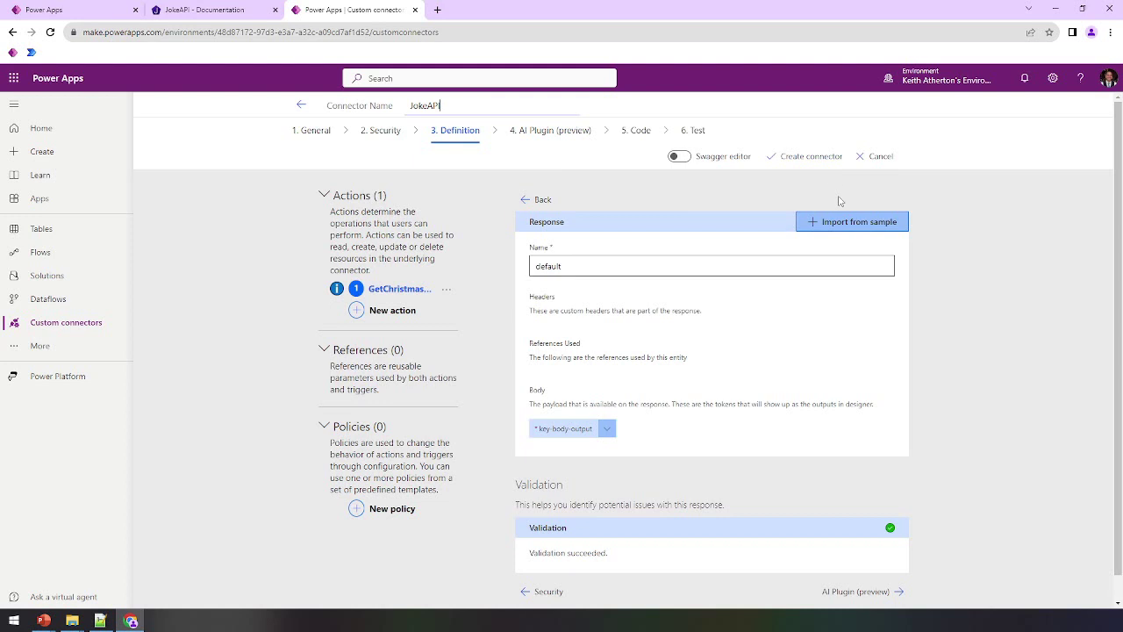
left_click(842, 222)
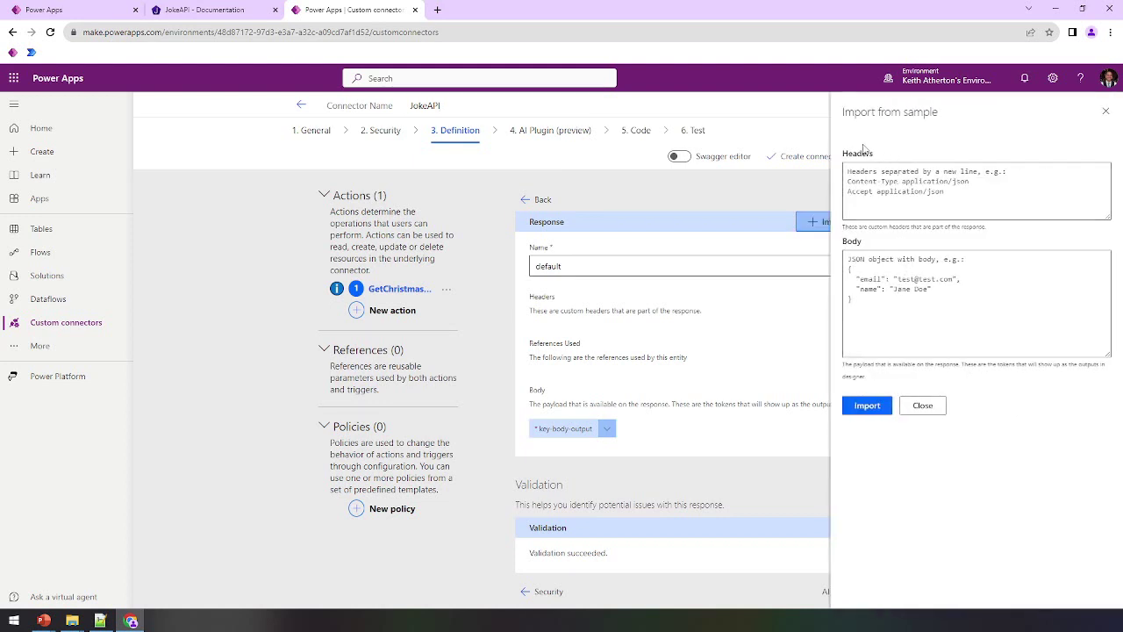
left_click(894, 265)
key("ctrl+v")
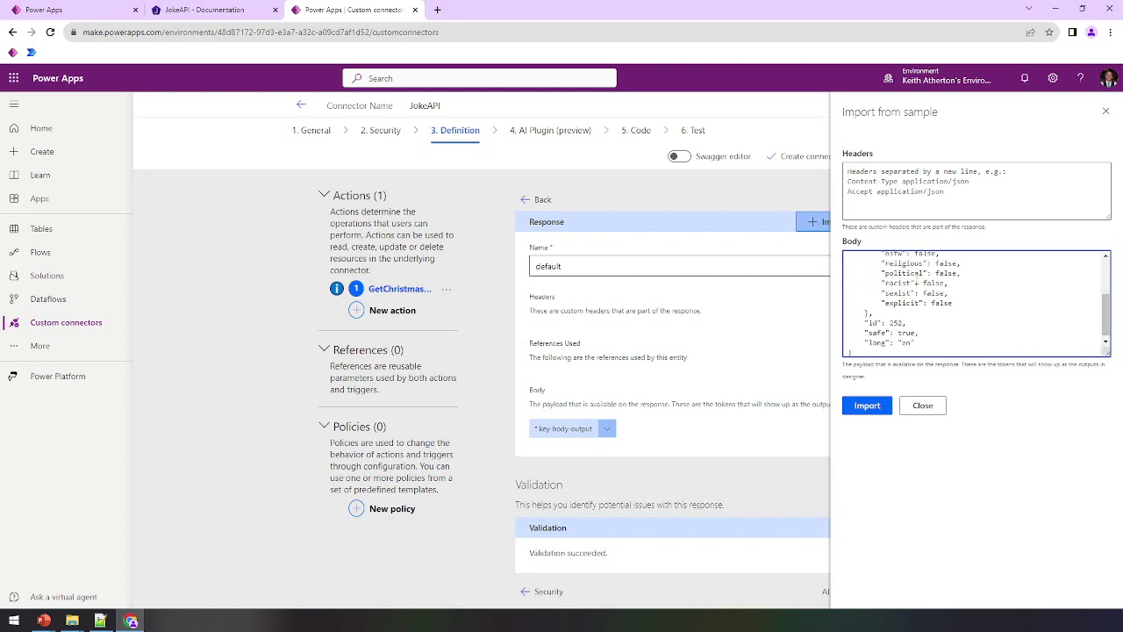
left_click(867, 405)
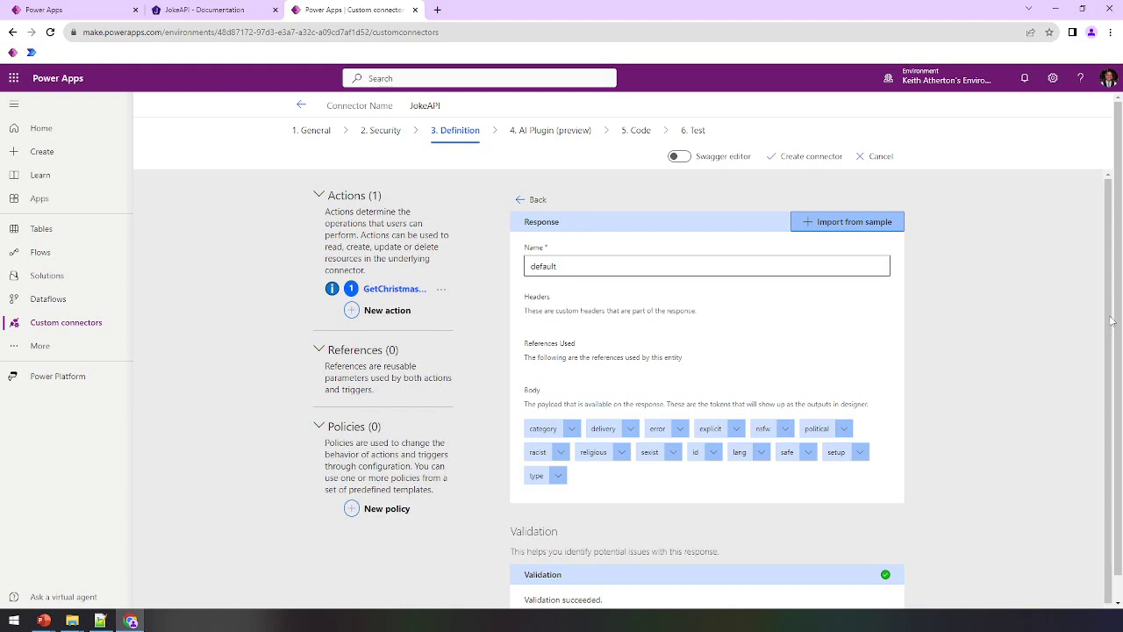
scroll(1110, 321, "down", 1)
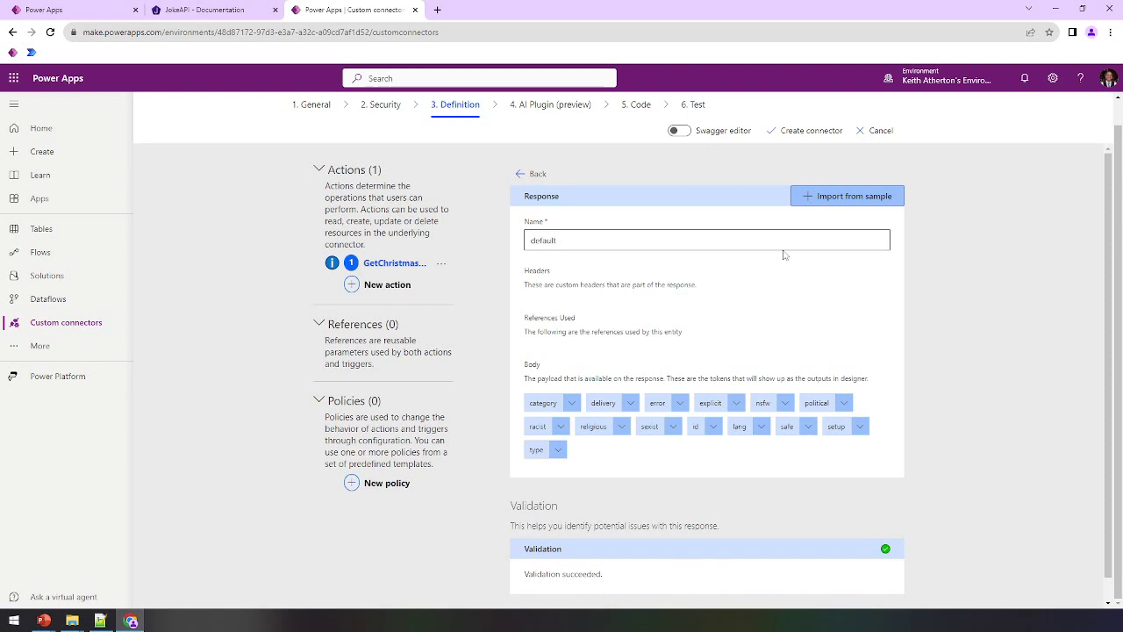
left_click(526, 174)
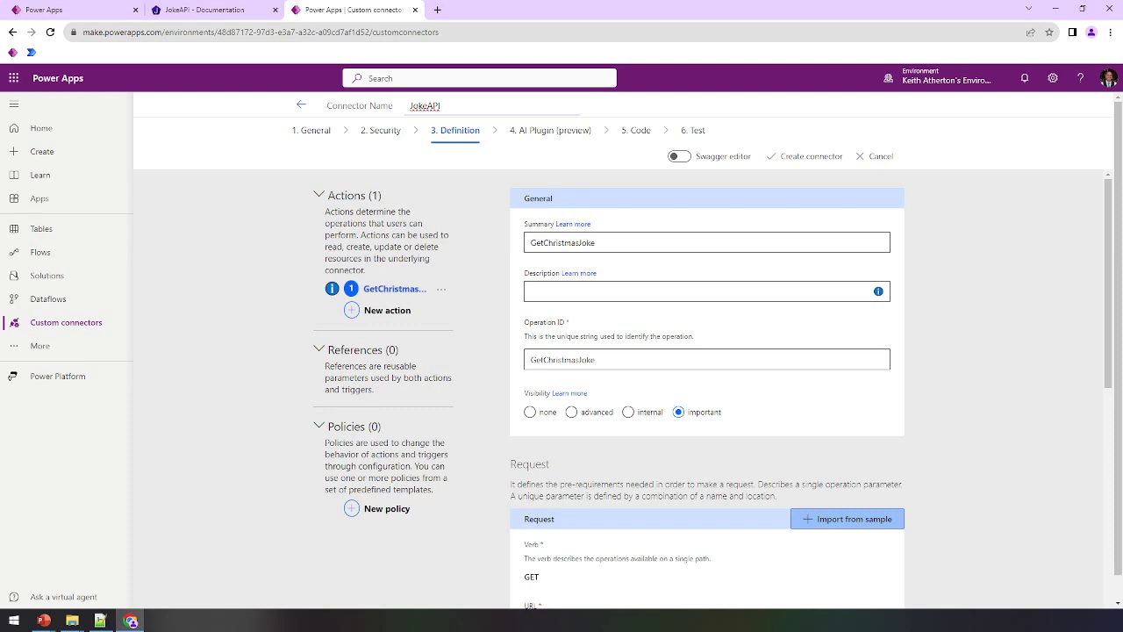
Go past the AI plugin and code stages without changes, and create the connector from the test stage
left_click_drag(1106, 360, 1092, 603)
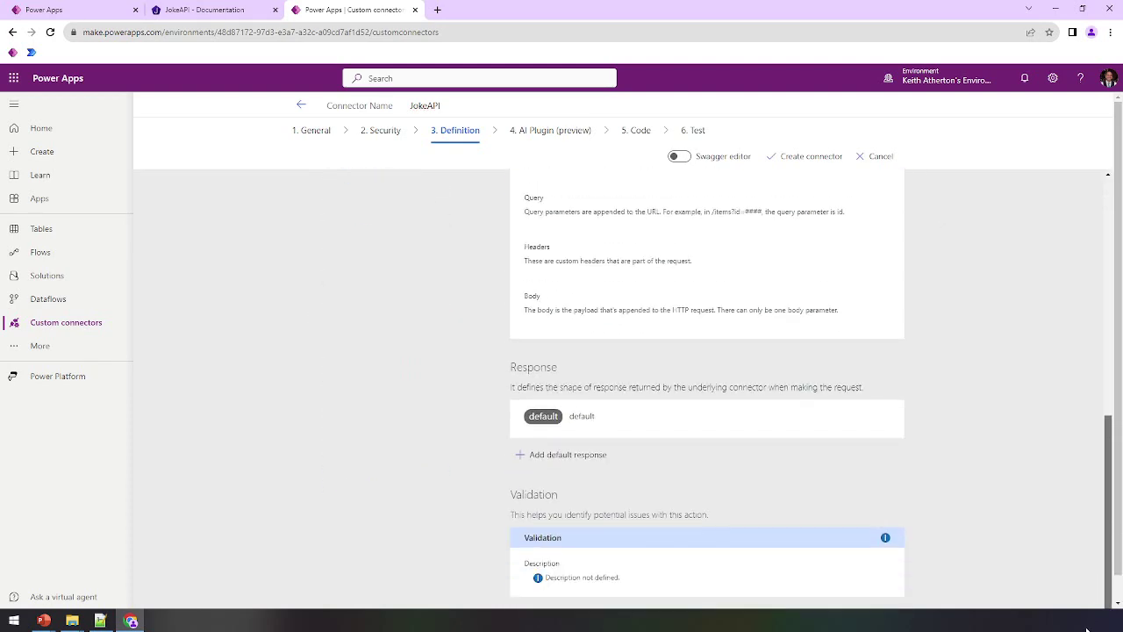
scroll(1112, 590, "down", 1)
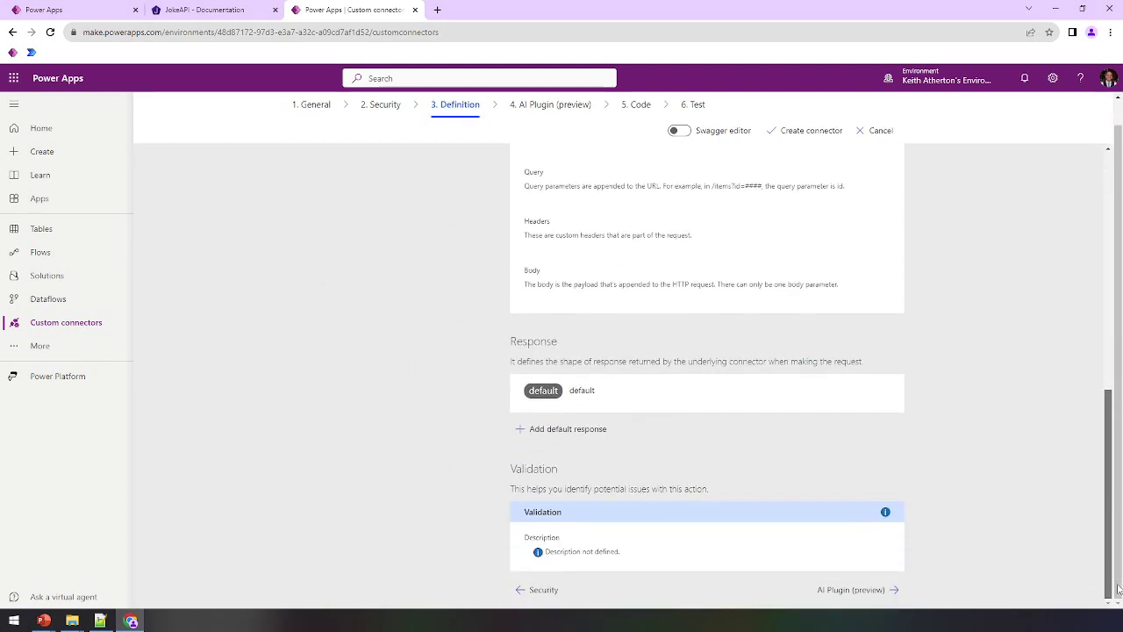
left_click(869, 591)
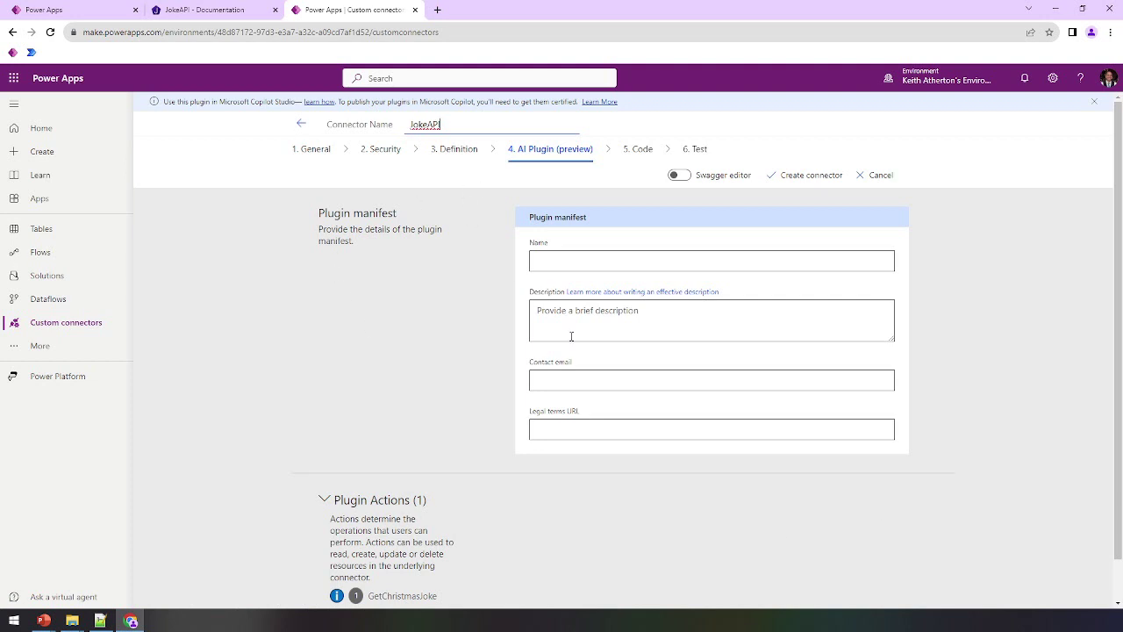
scroll(1113, 579, "down", 1)
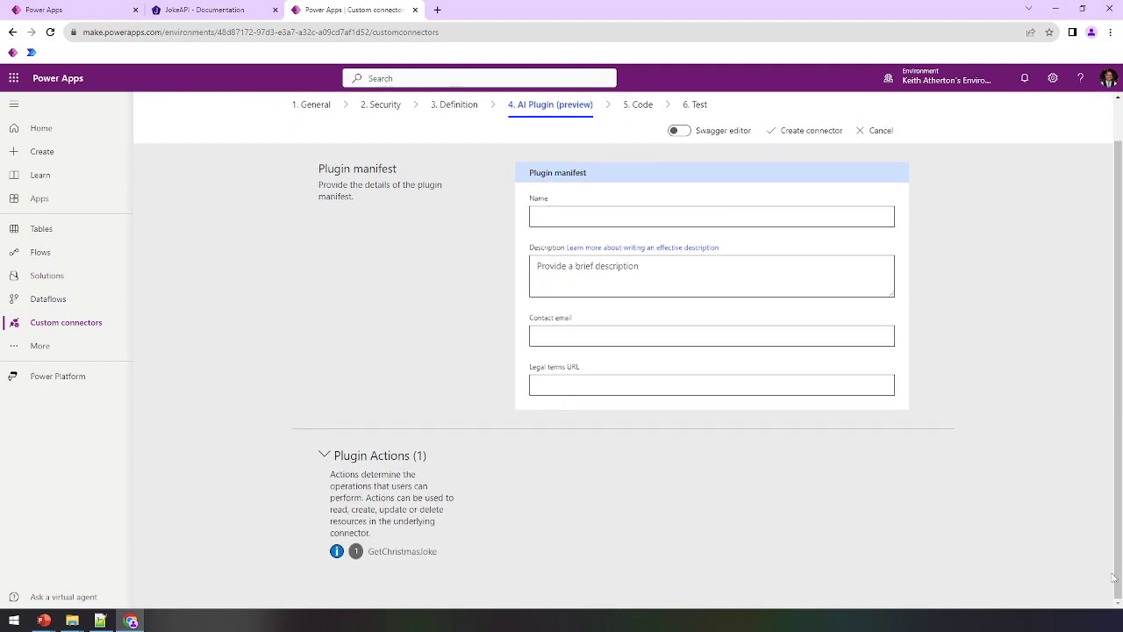
scroll(1114, 571, "up", 1)
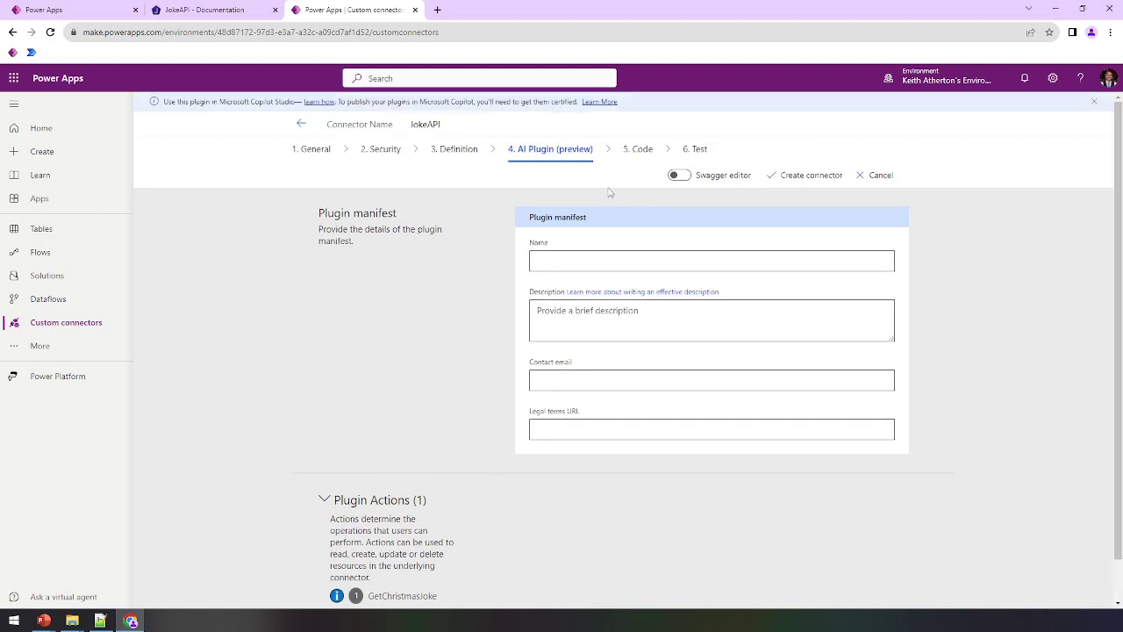
left_click(638, 152)
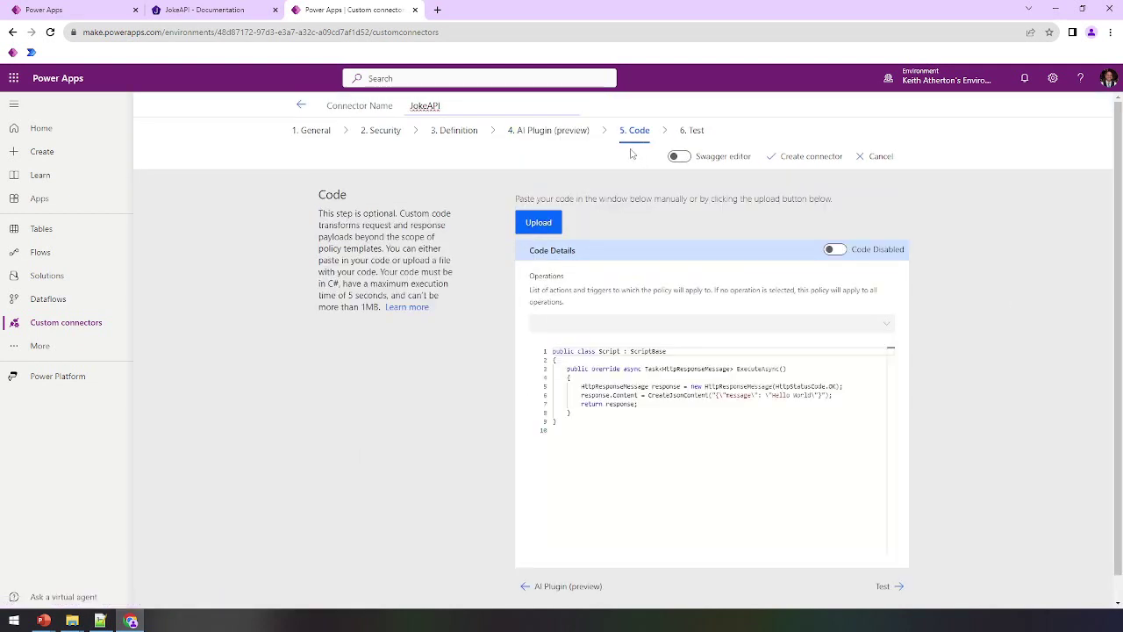
left_click(701, 132)
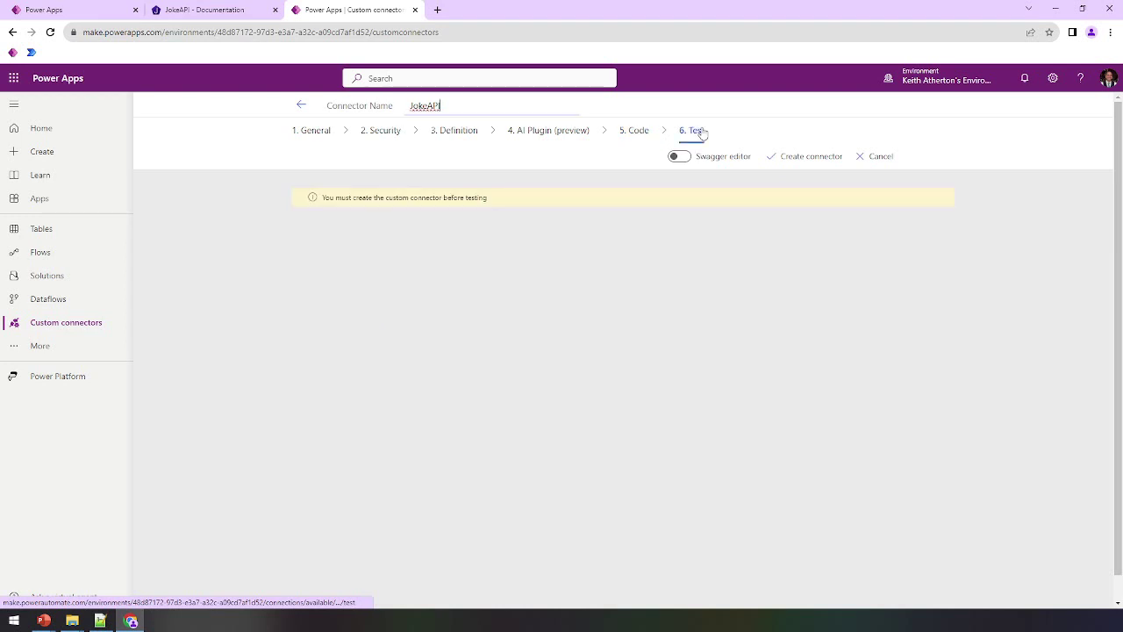
left_click(811, 156)
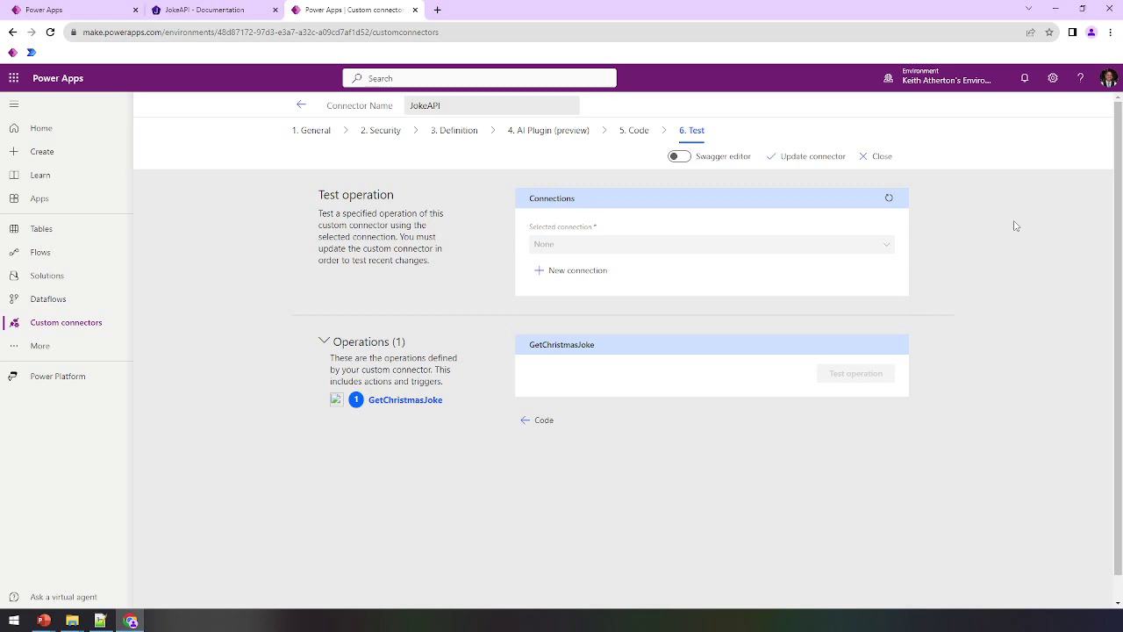
Create a new JokeAPI connection and reopen the custom connector for editing at its test stage
left_click(574, 277)
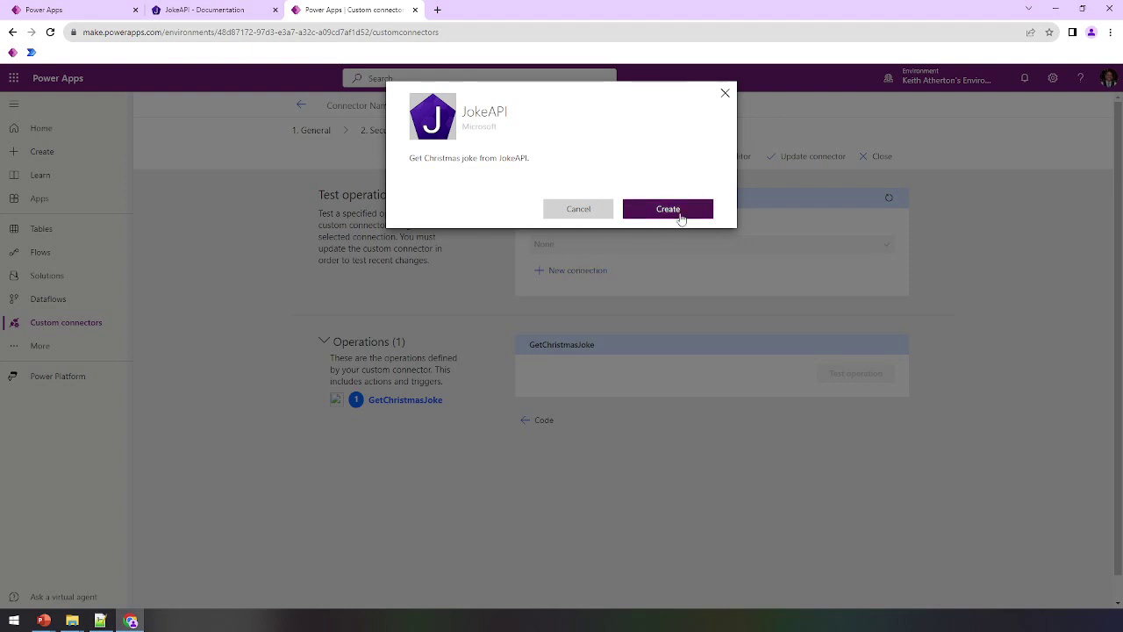
left_click(668, 209)
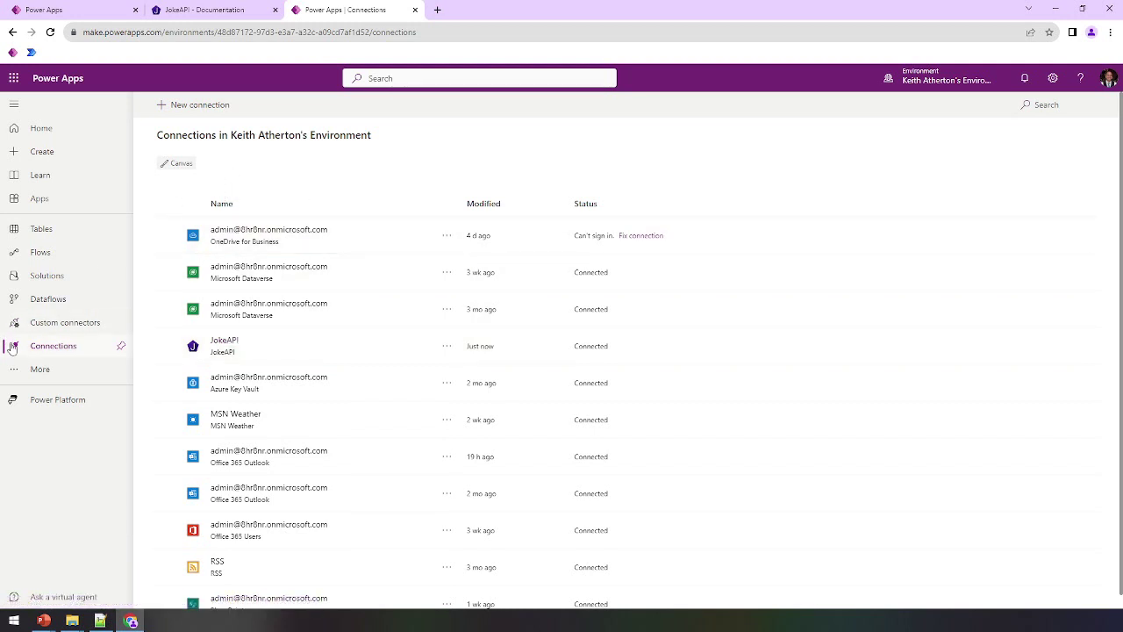
left_click(55, 324)
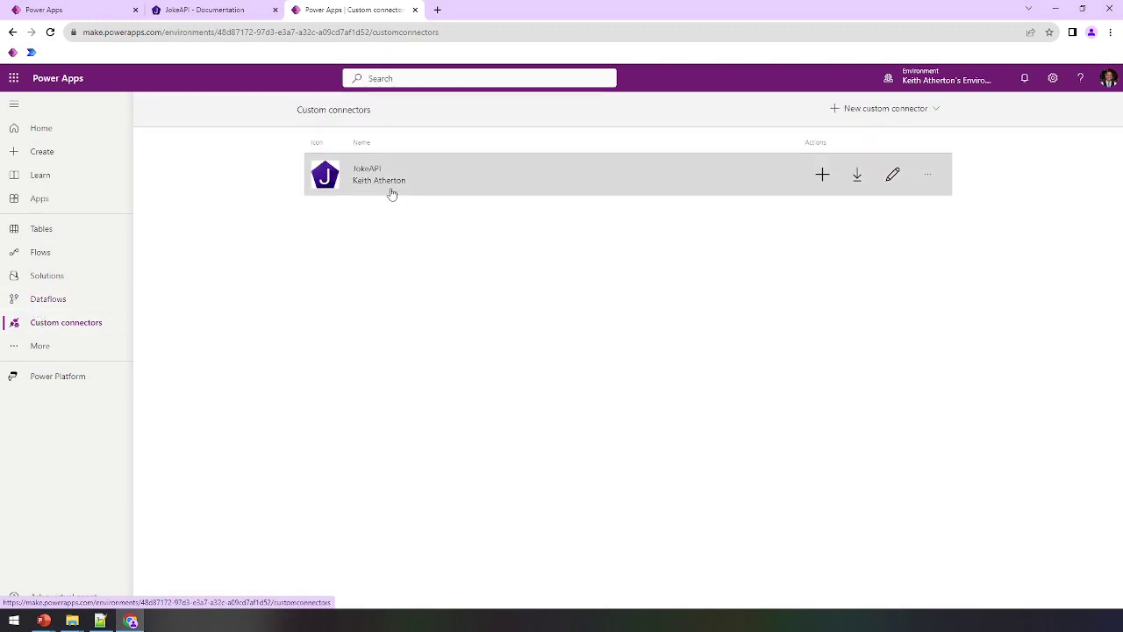
left_click(892, 174)
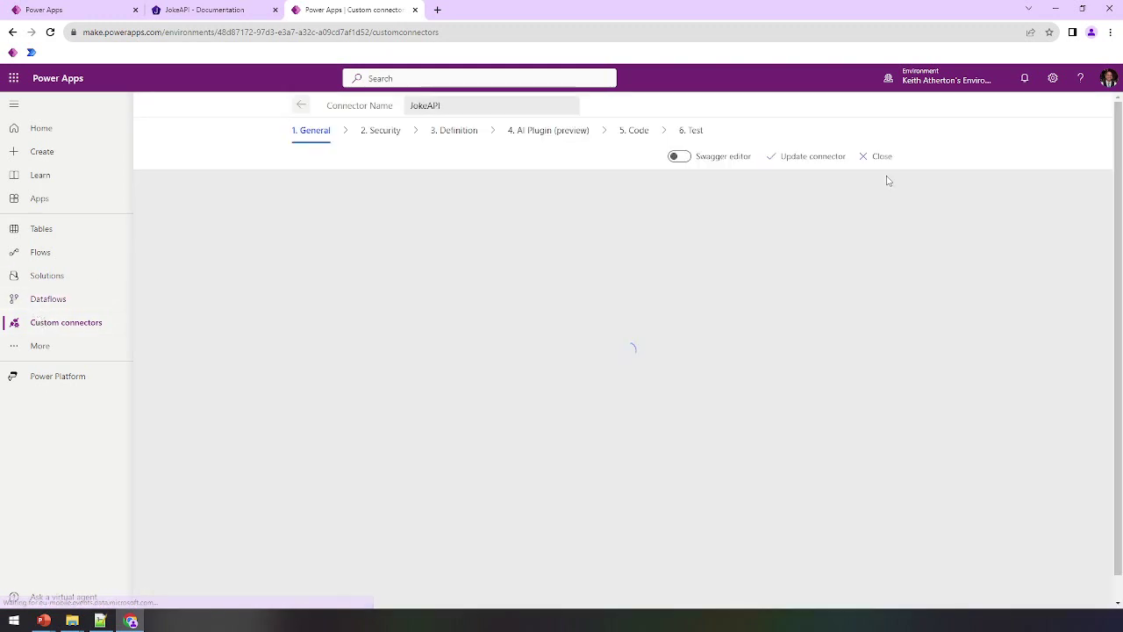
left_click(693, 131)
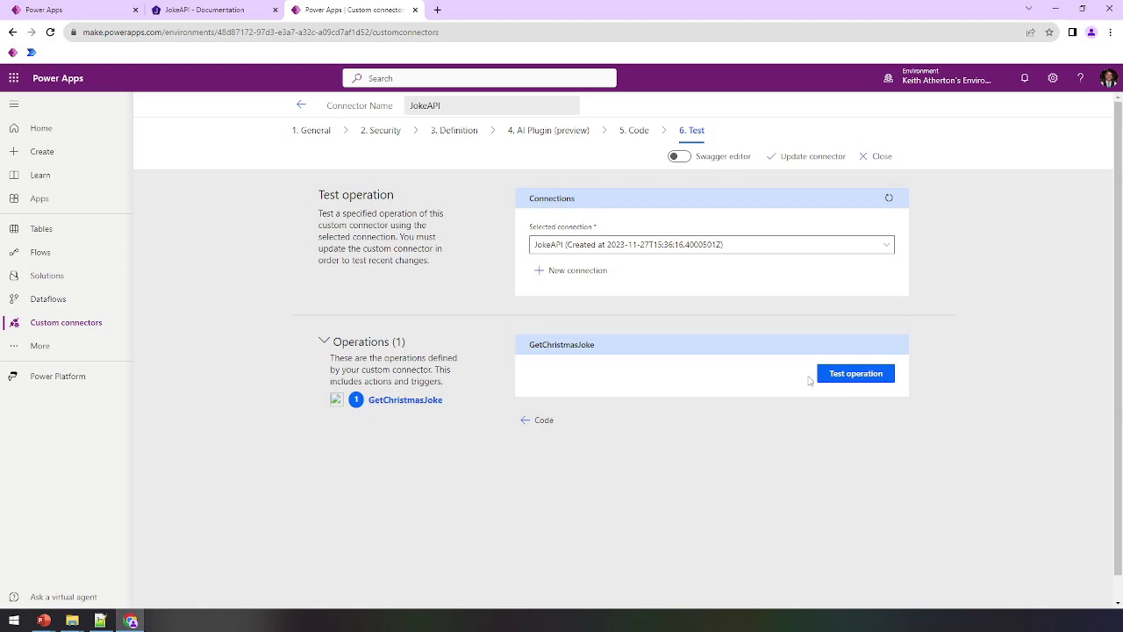
Test the GetChristmasJoke operation with the JokeAPI connection and examine the response's status, body and schema validation
left_click(888, 382)
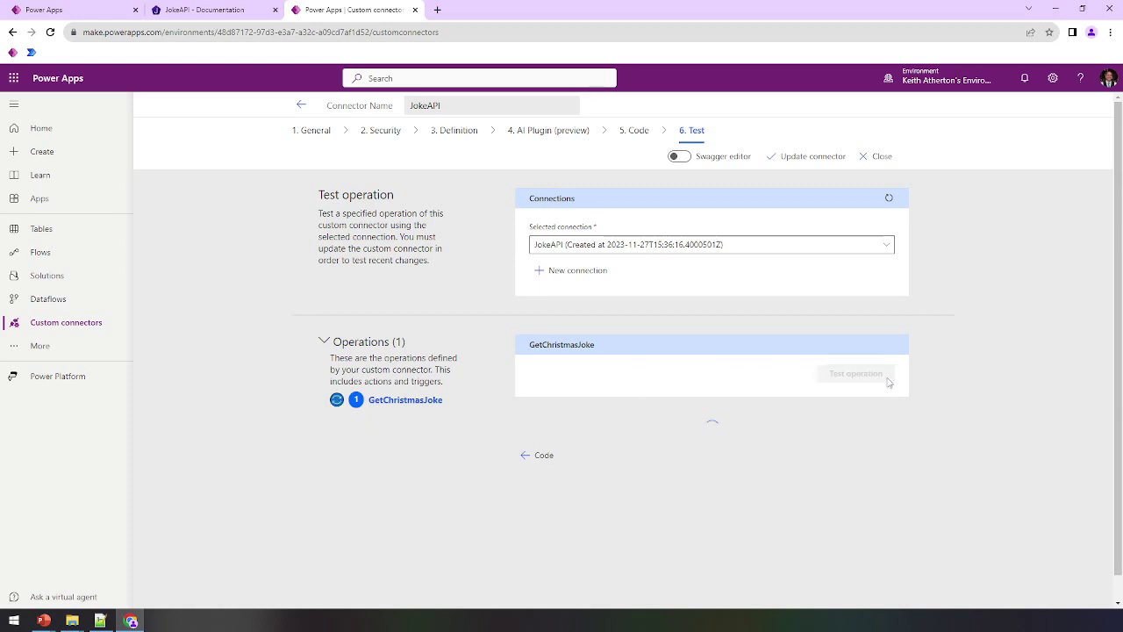
left_click_drag(1108, 263, 1099, 436)
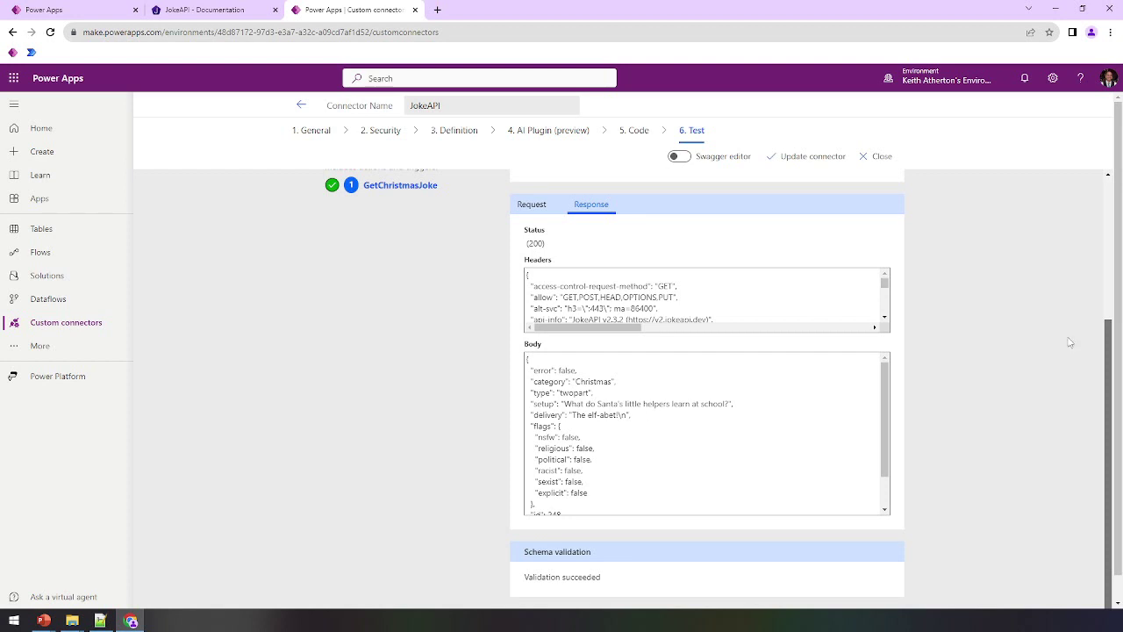
scroll(1107, 331, "up", 2)
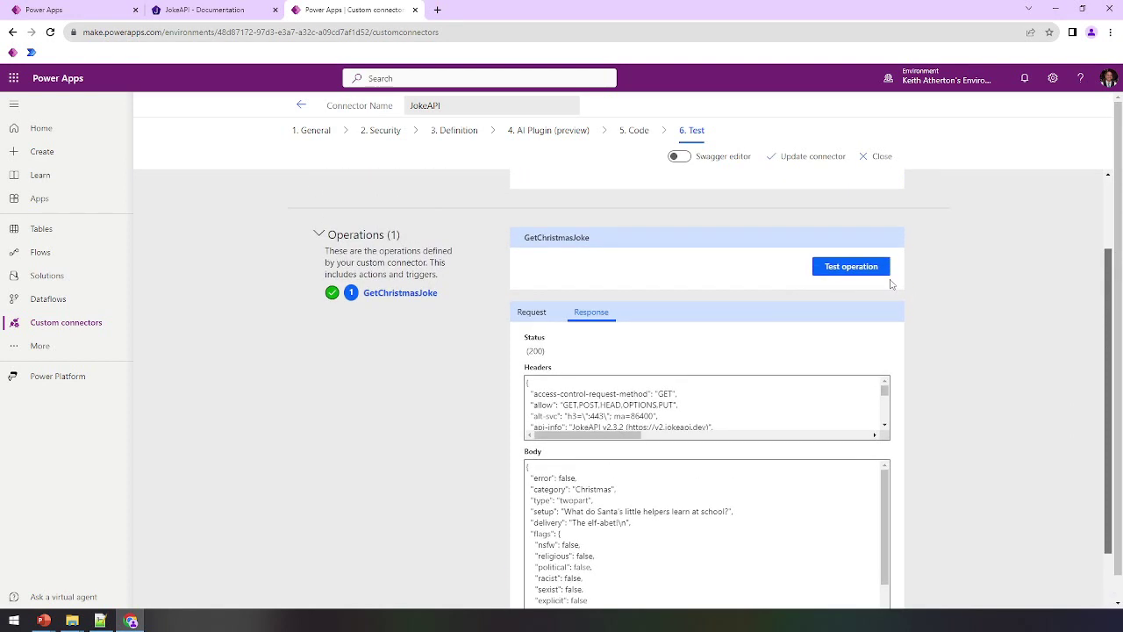
scroll(1039, 302, "up", 2)
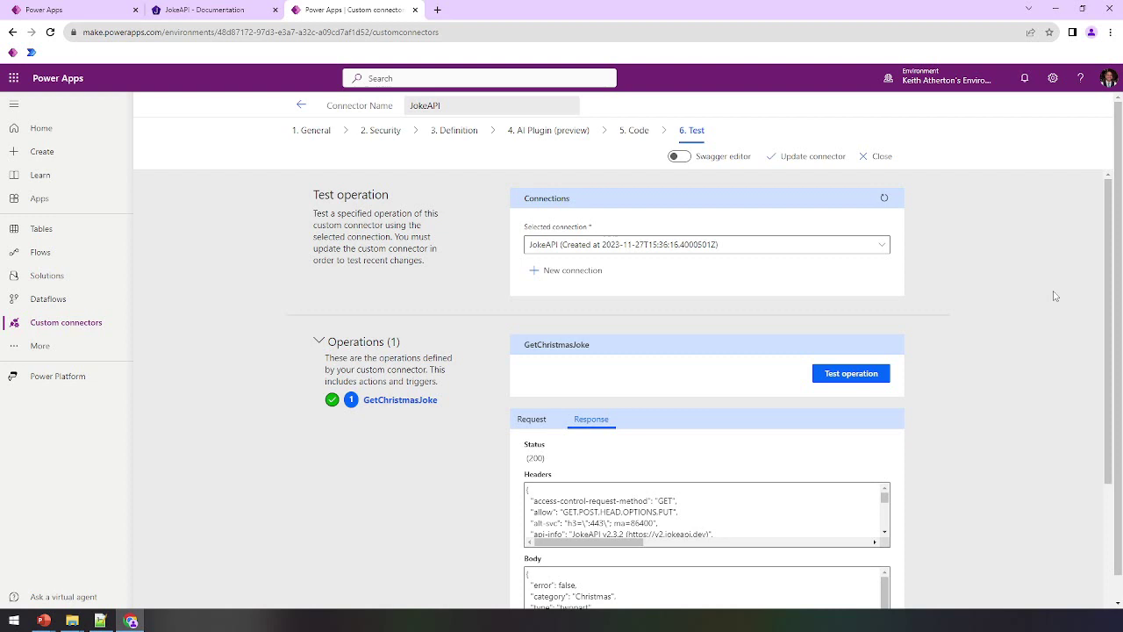
left_click_drag(1109, 239, 1109, 379)
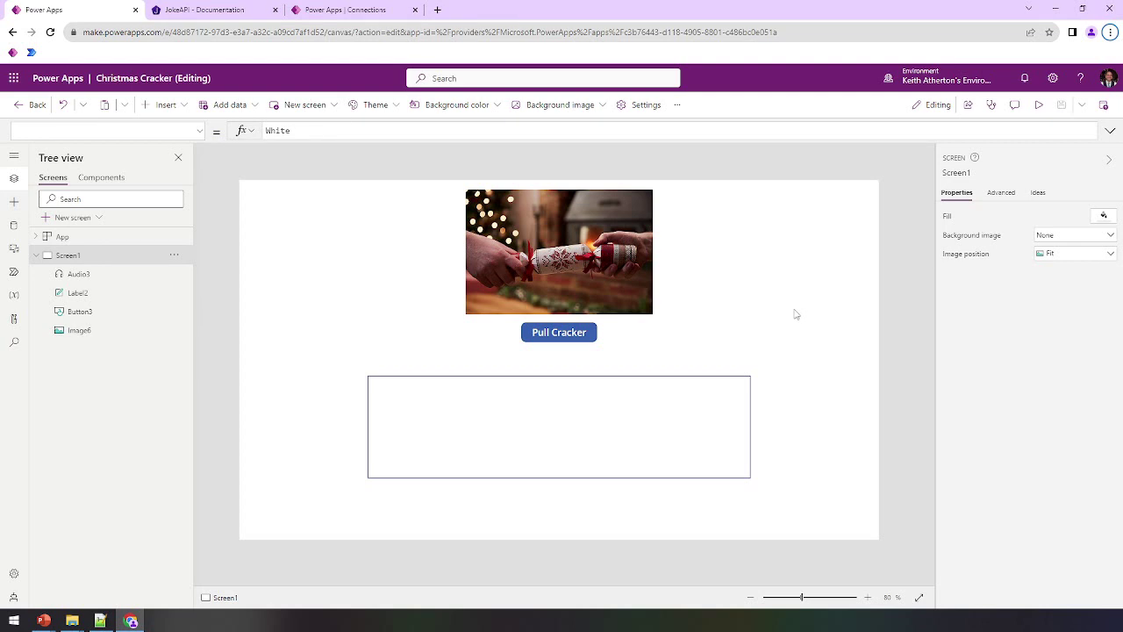
In the Christmas Cracker app, inspect the Pull Cracker button's OnSelect formula and the Text property of the label below it
left_click(590, 339)
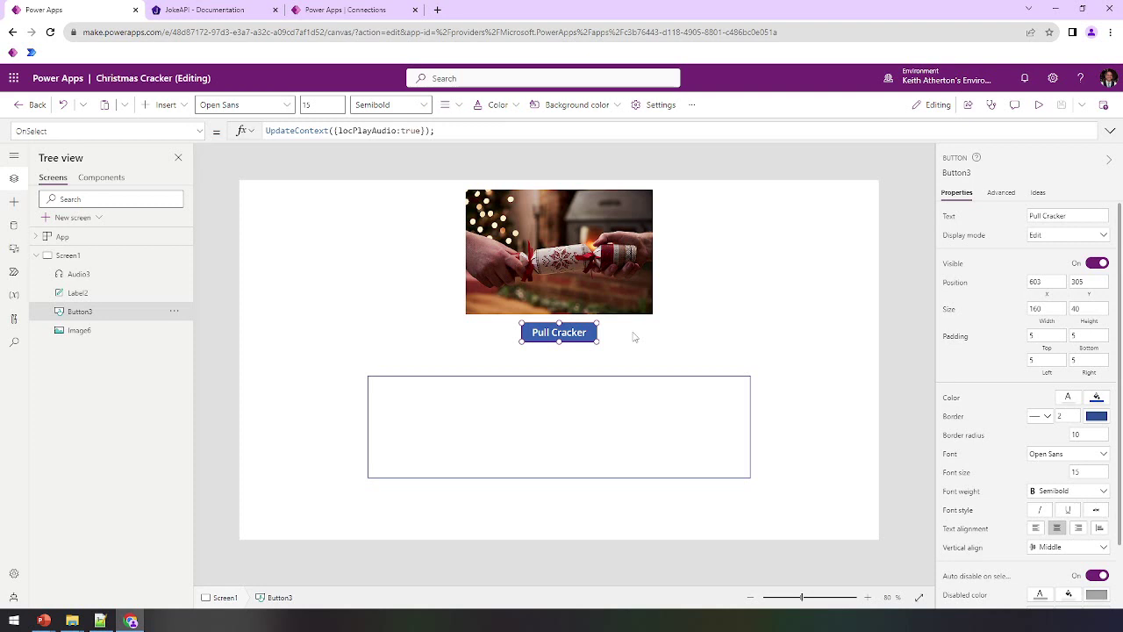
left_click(588, 439)
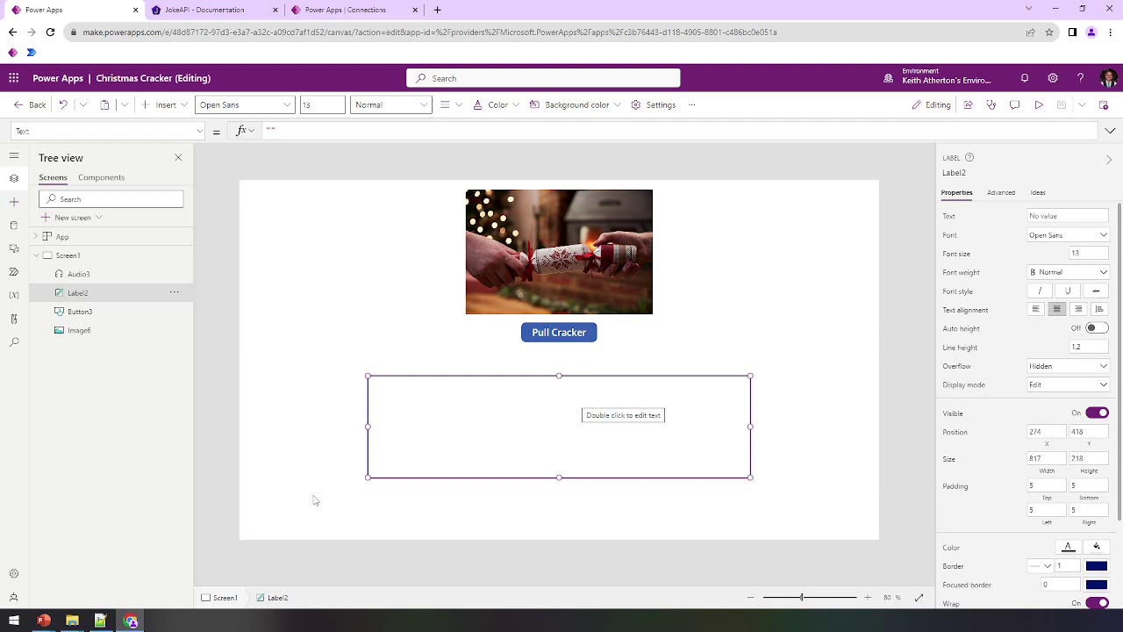
Make the hidden audio control below the label visible and run the Pull Cracker button to test the sound
left_click(272, 529)
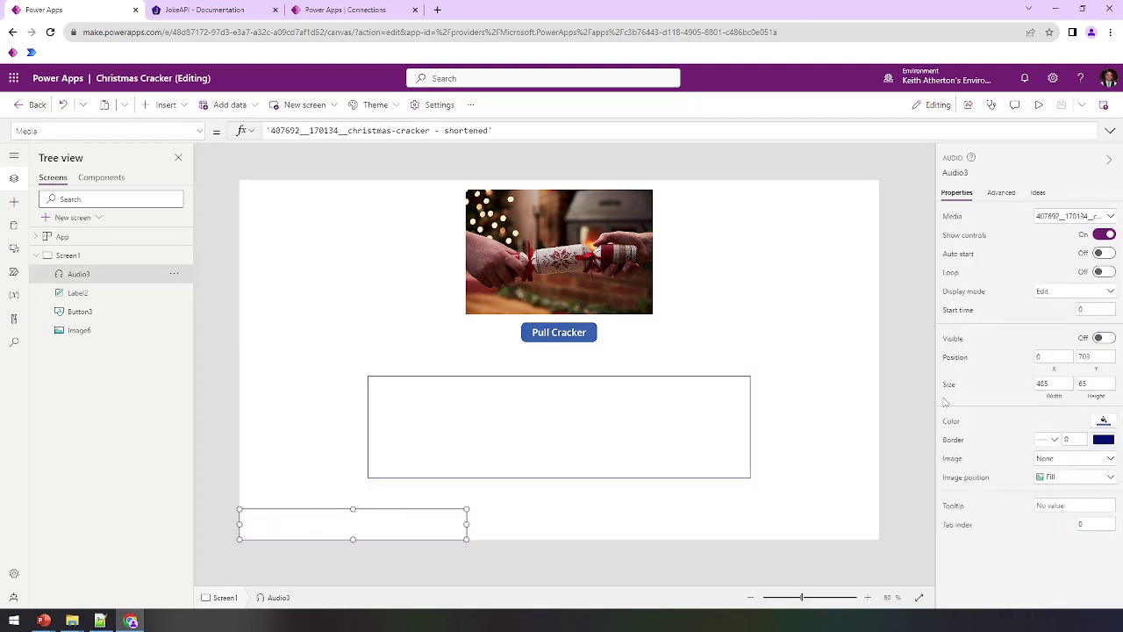
left_click(1102, 339)
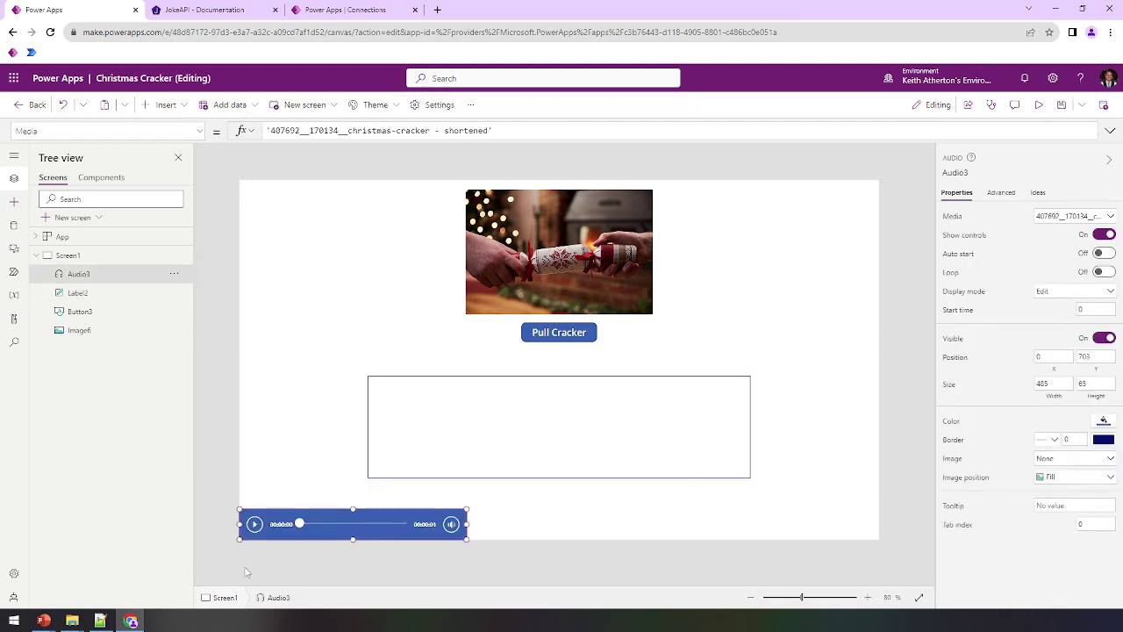
left_click(586, 343, "alt")
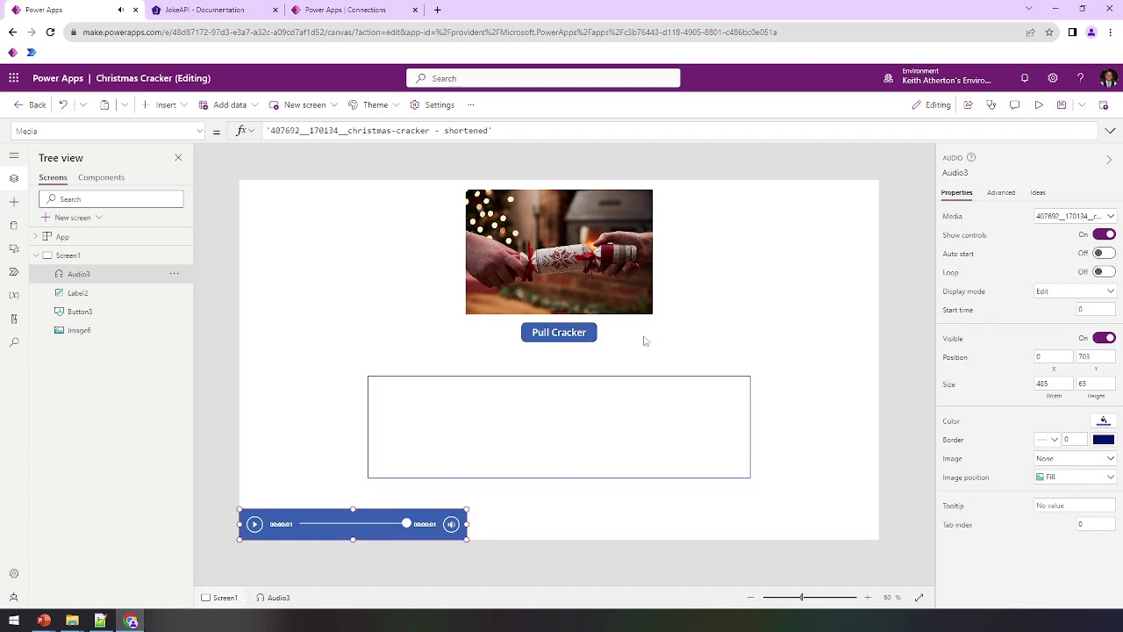
left_click(918, 346)
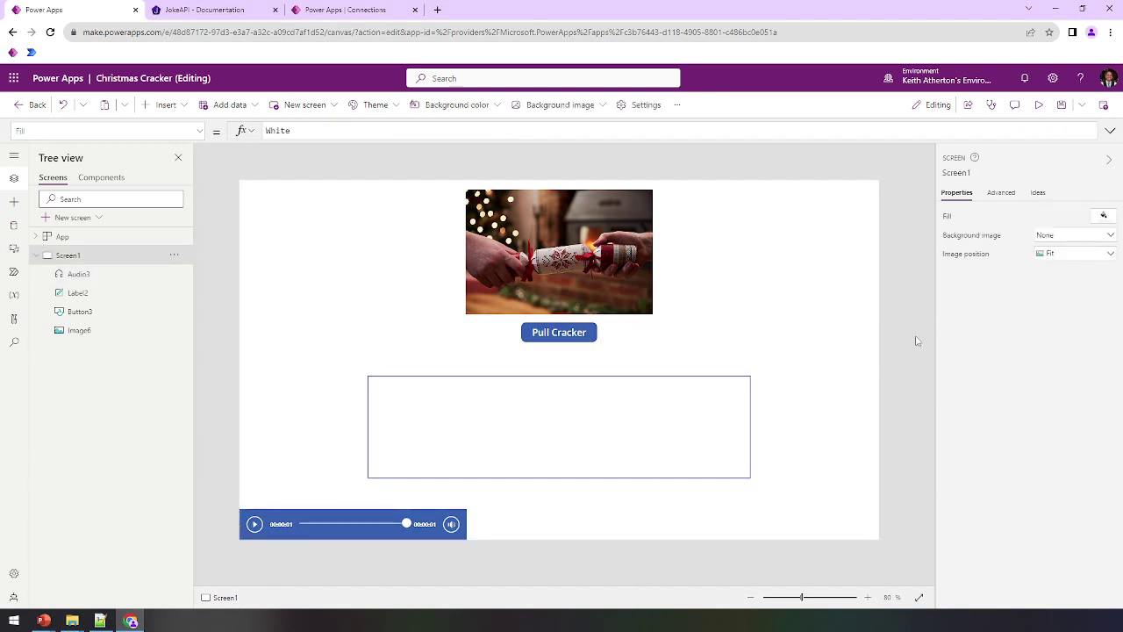
Search the data sources for "joke" and connect the JokeAPI connector to the app
left_click(13, 227)
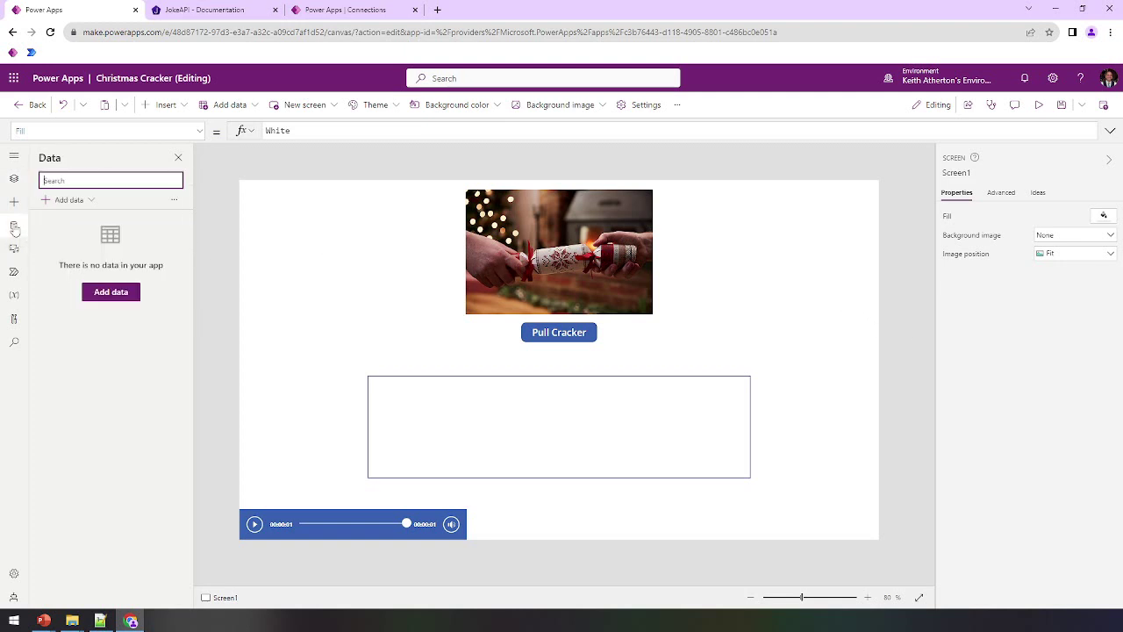
left_click(68, 201)
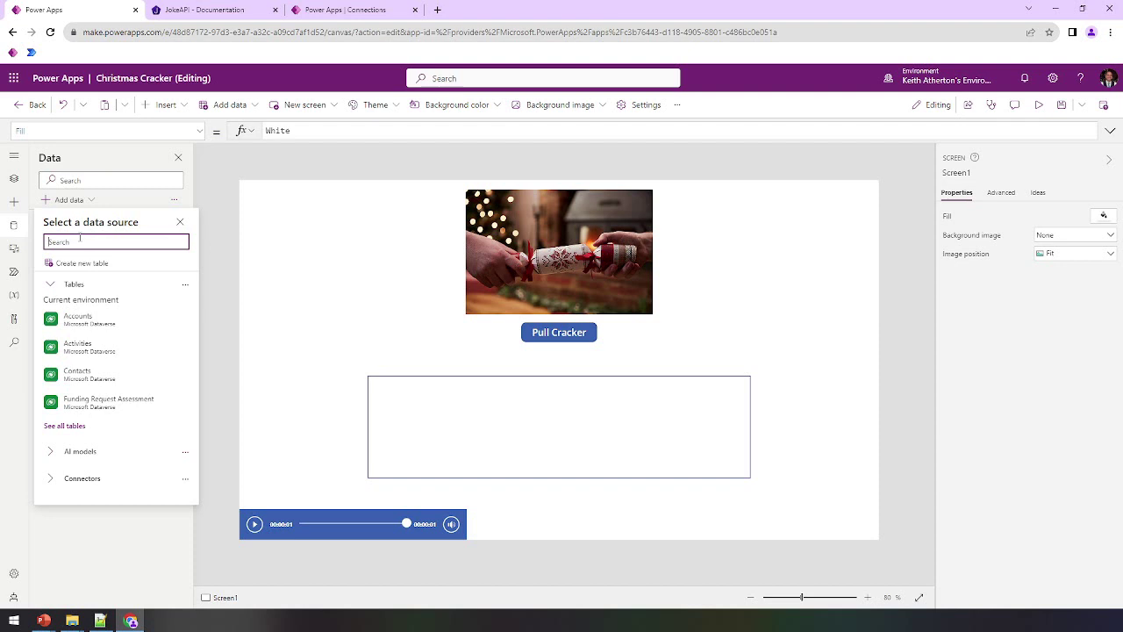
type("joke")
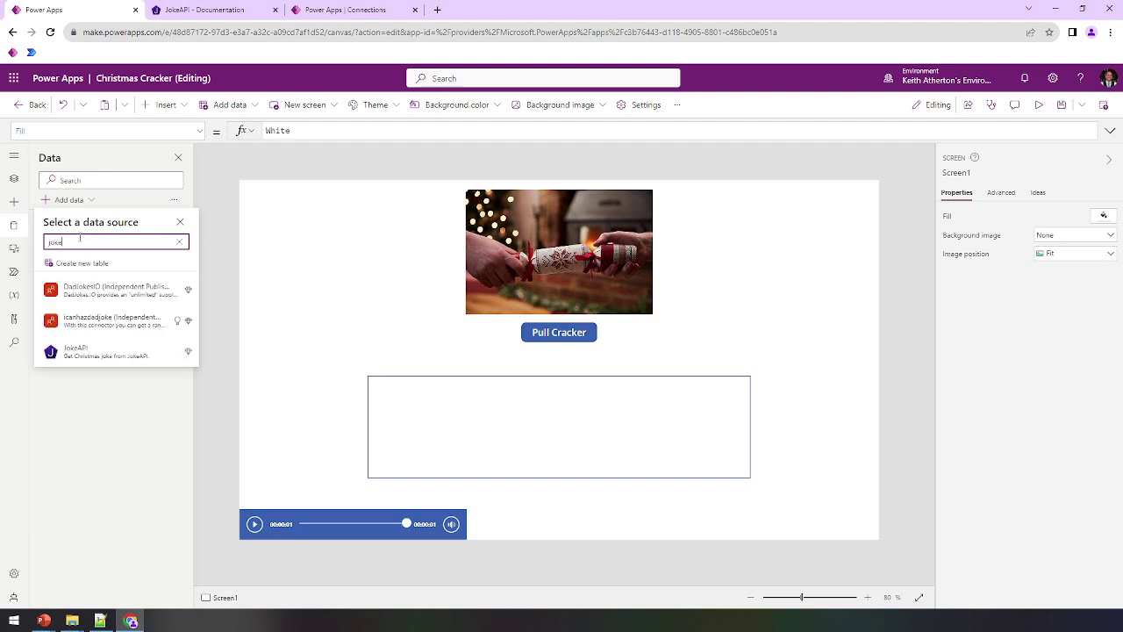
mouse_move(138, 355)
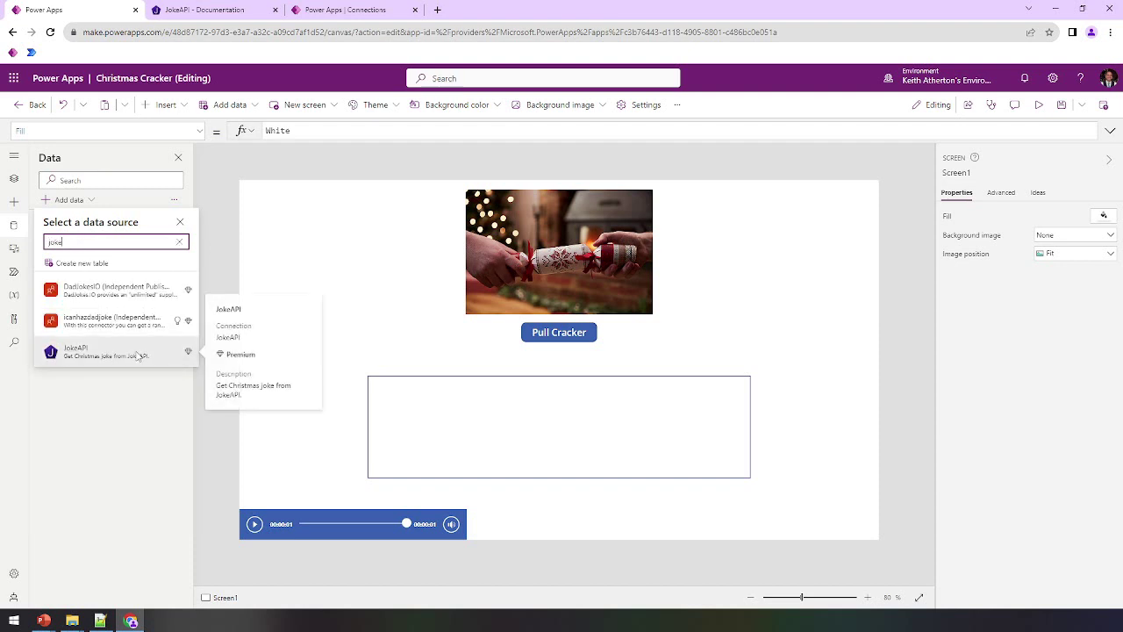
left_click(138, 353)
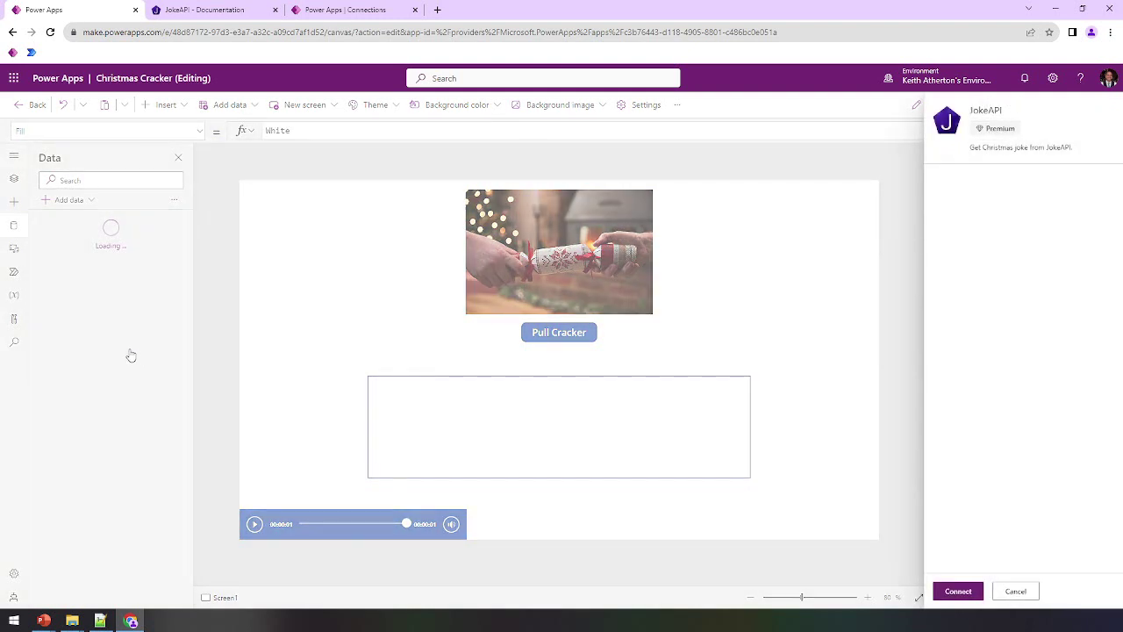
left_click(973, 593)
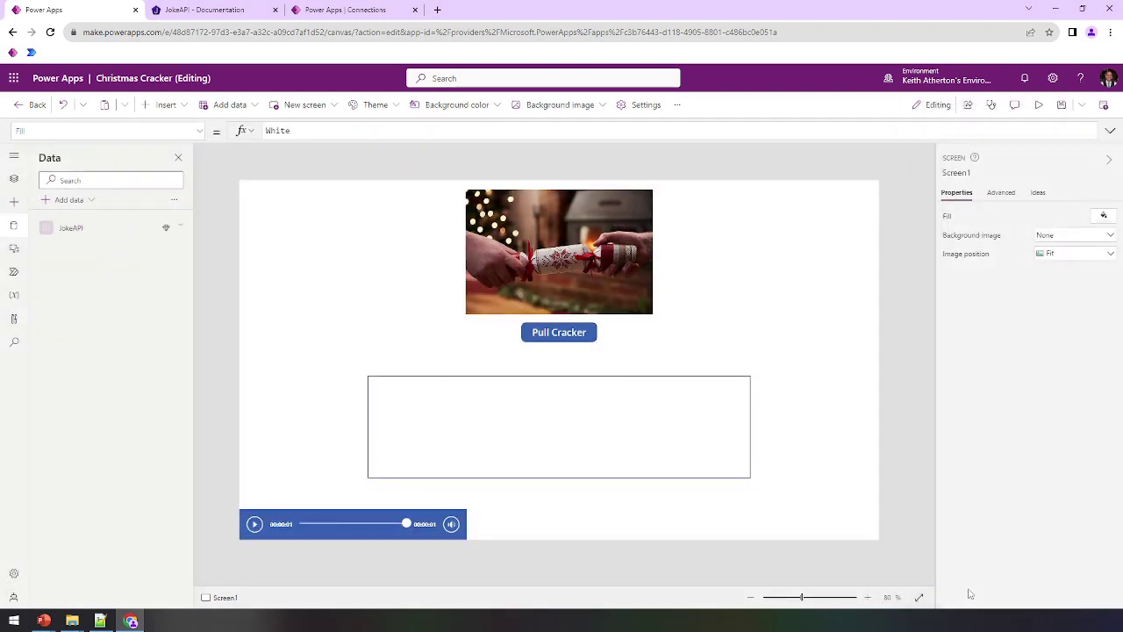
mouse_move(120, 226)
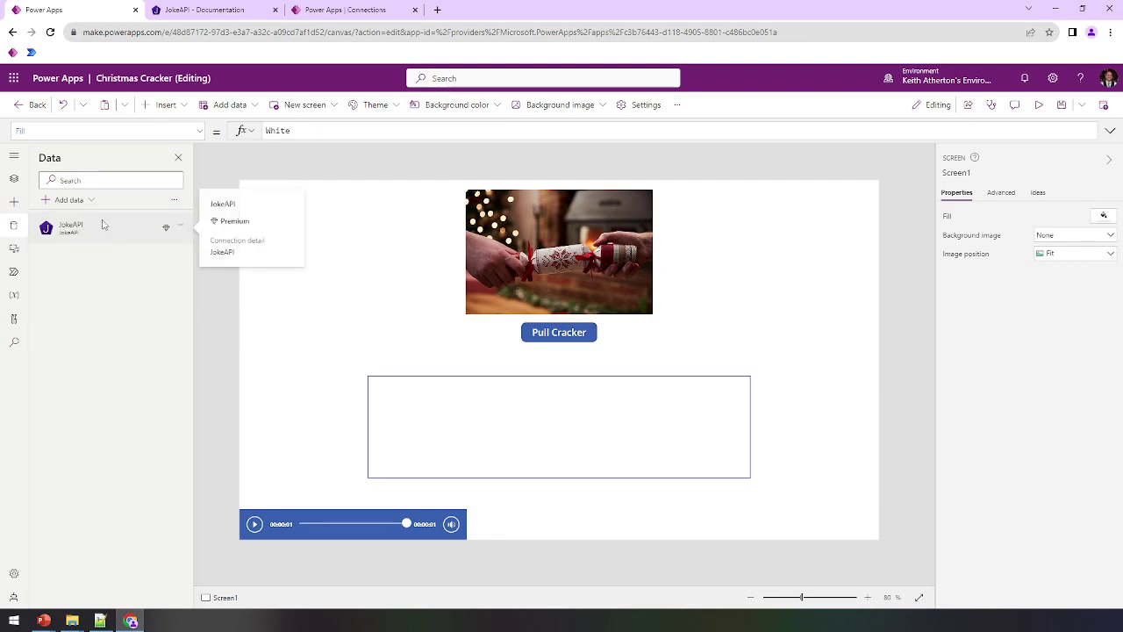
Add a JokeAPI.GetChristmasJoke() call below the UpdateContext line in the Pull Cracker button's OnSelect formula
left_click(590, 334)
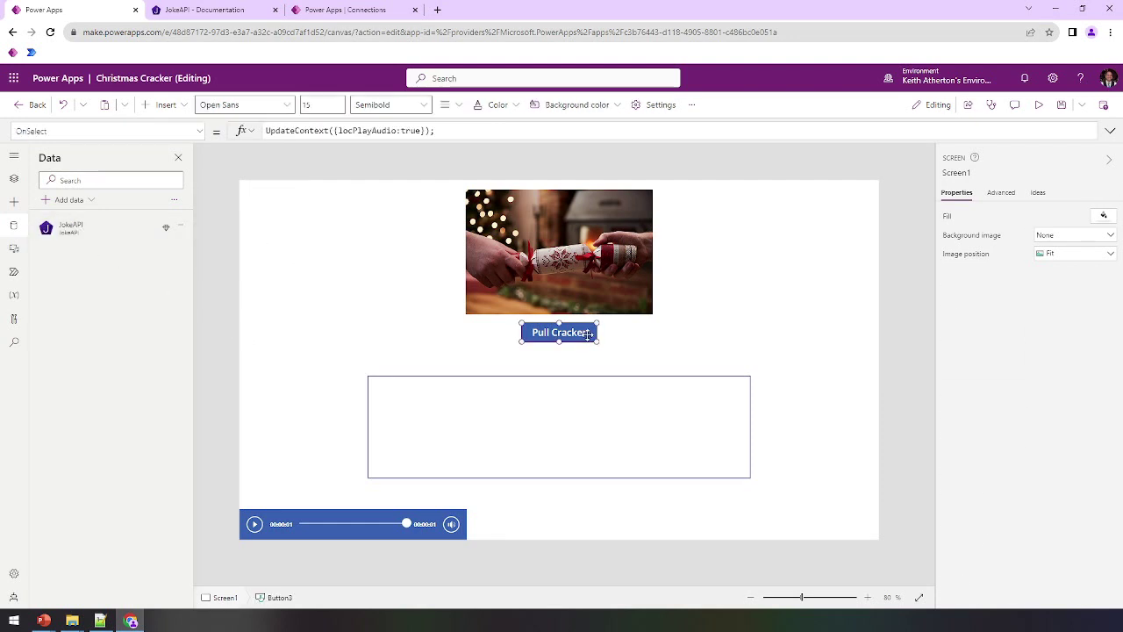
left_click(1000, 196)
left_click(958, 272)
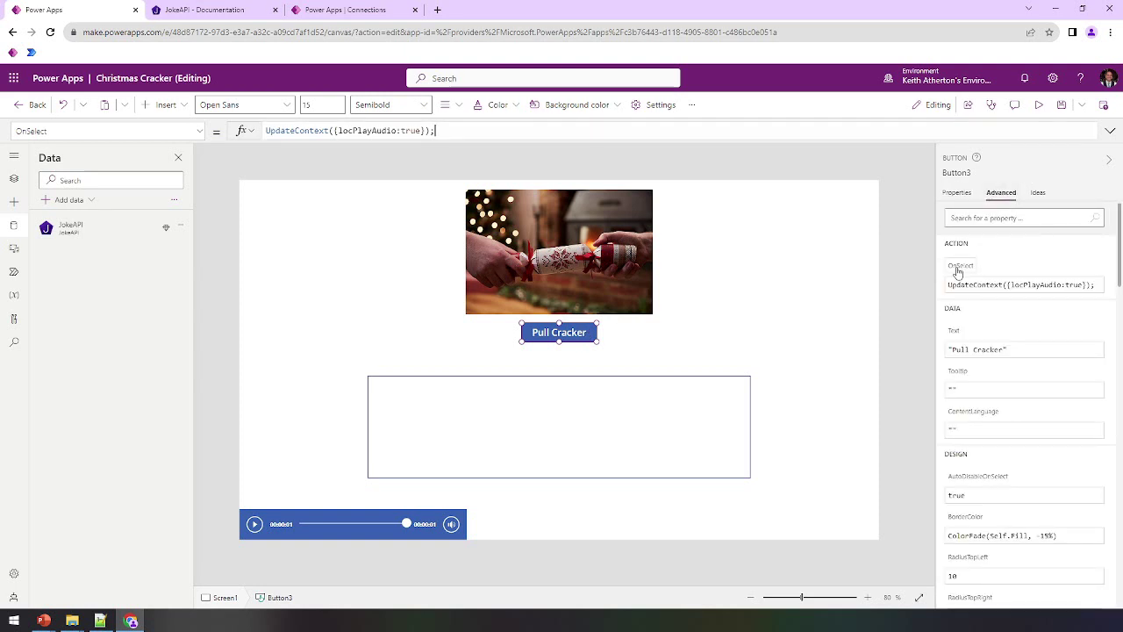
left_click(1109, 131)
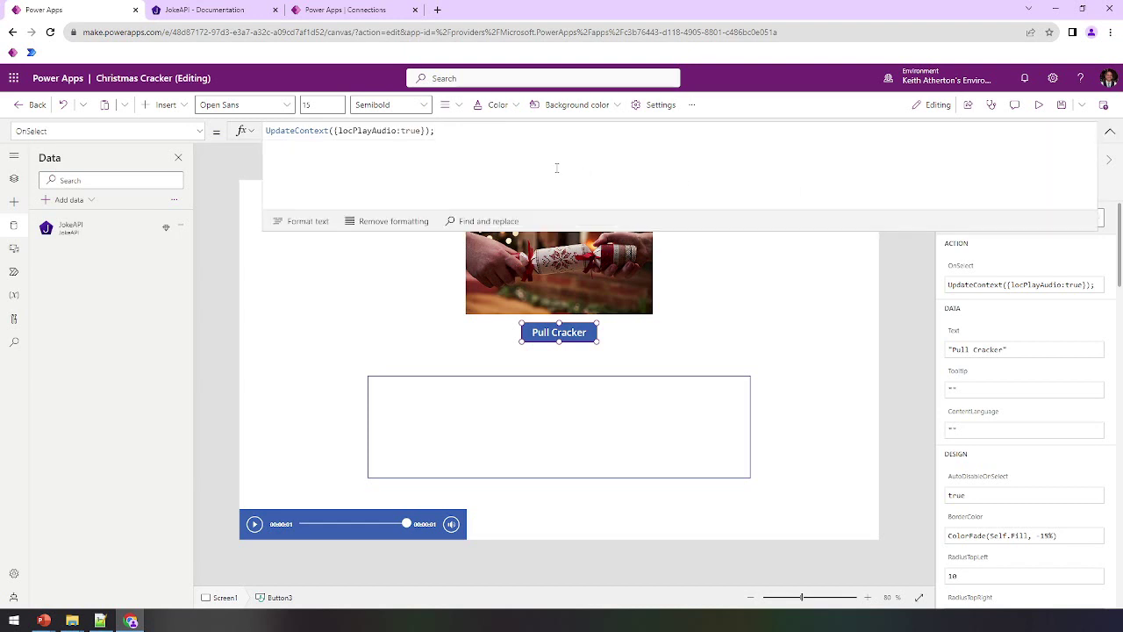
key("shift+Return")
key("shift+Return")
type("JokeAPI.")
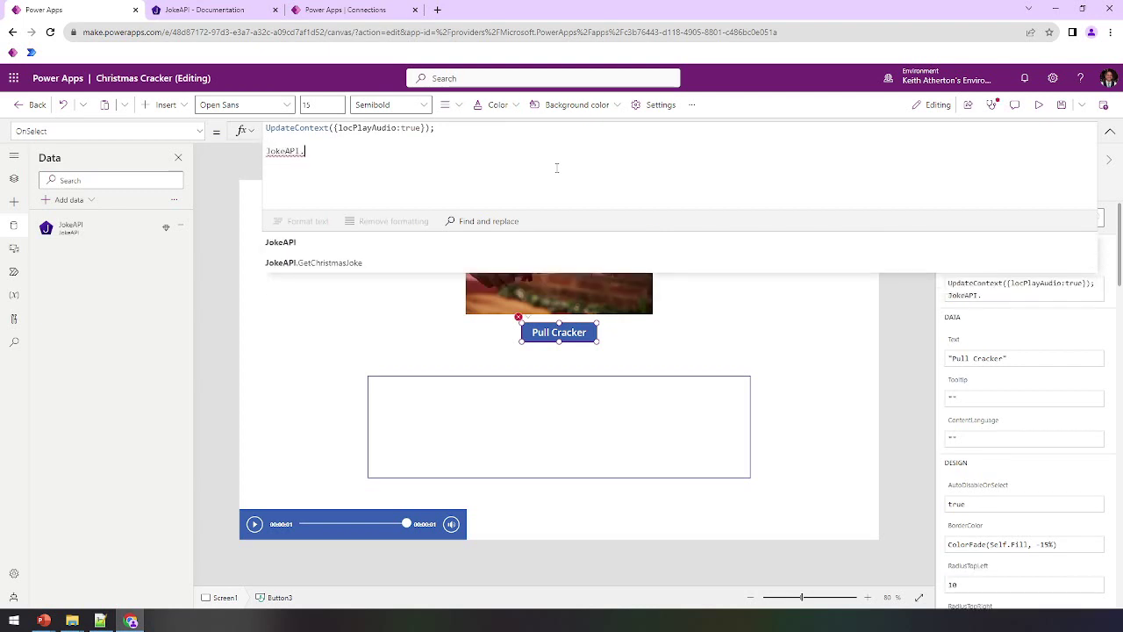
type("Get")
key("Tab")
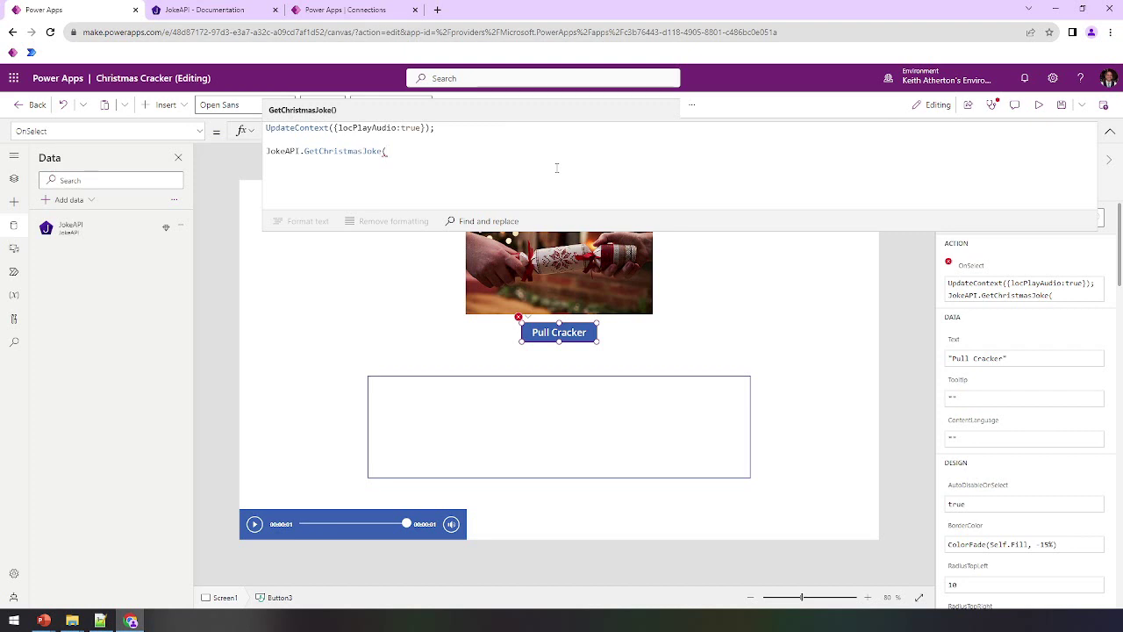
type(")")
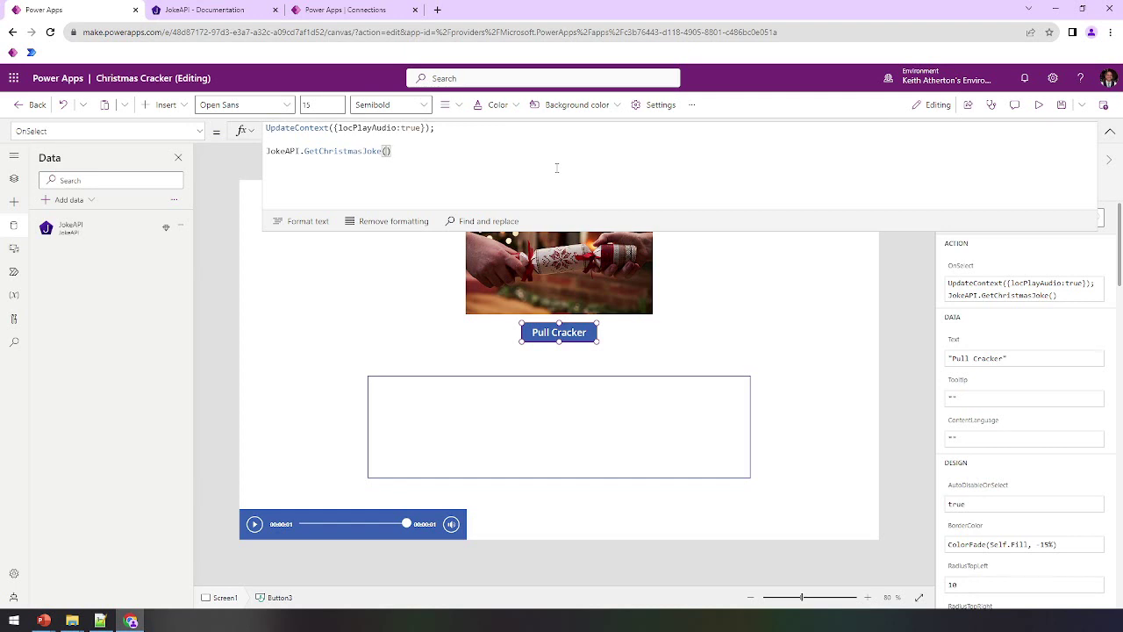
Wrap the joke call so its result is stored in a global variable: Set(gblJoke, JokeAPI.GetChristmasJoke());
key("Home")
type("Set(gbl")
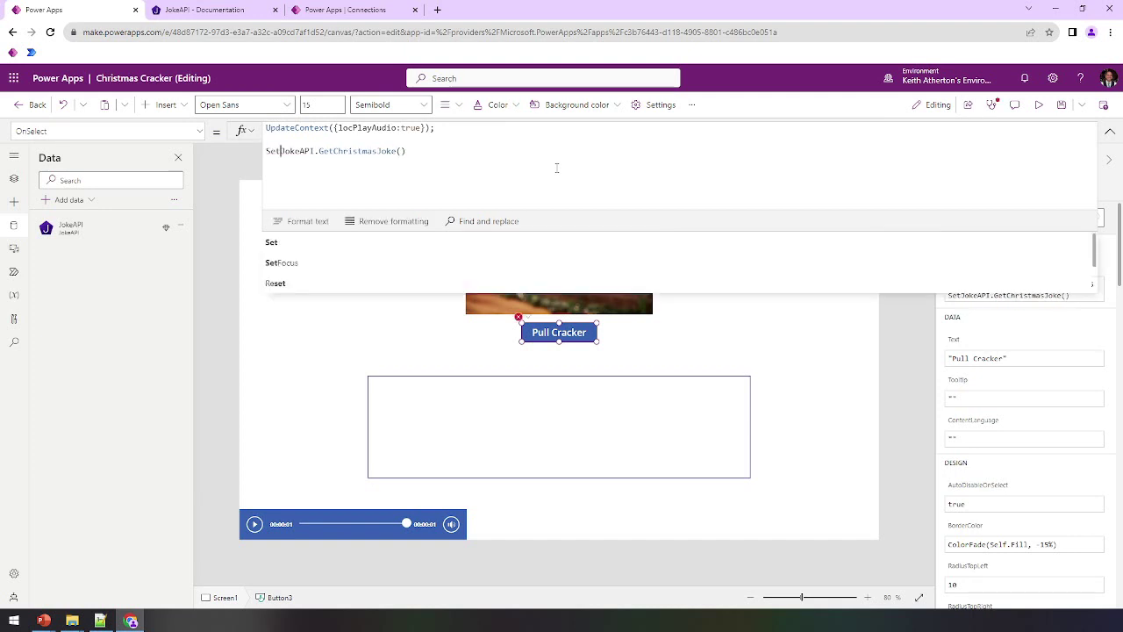
type("Joke,")
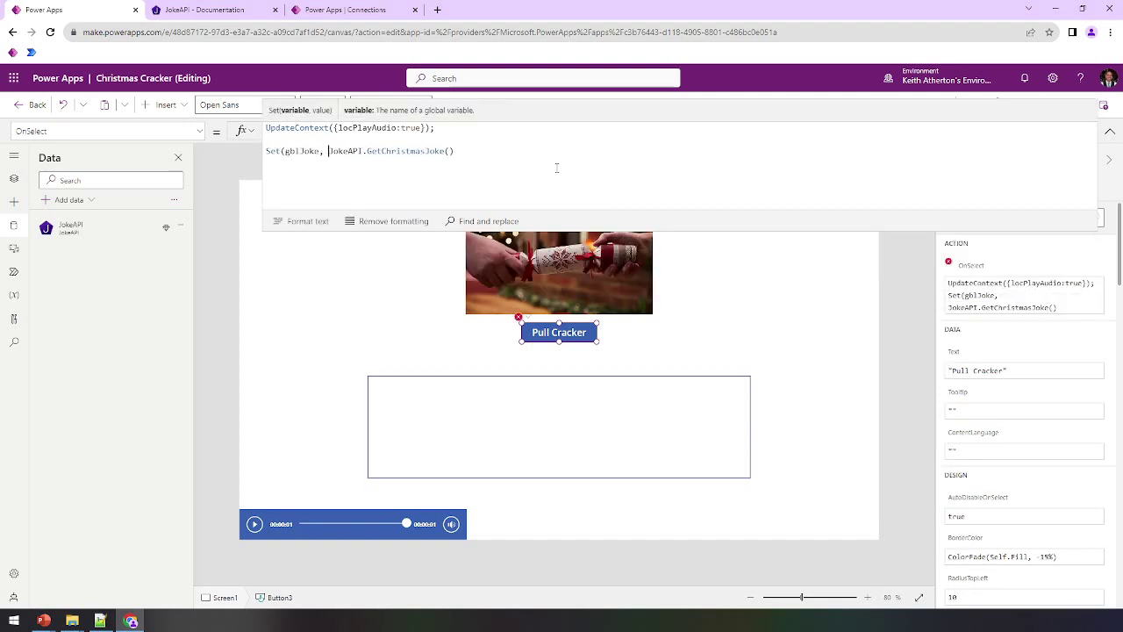
key("End")
type(");")
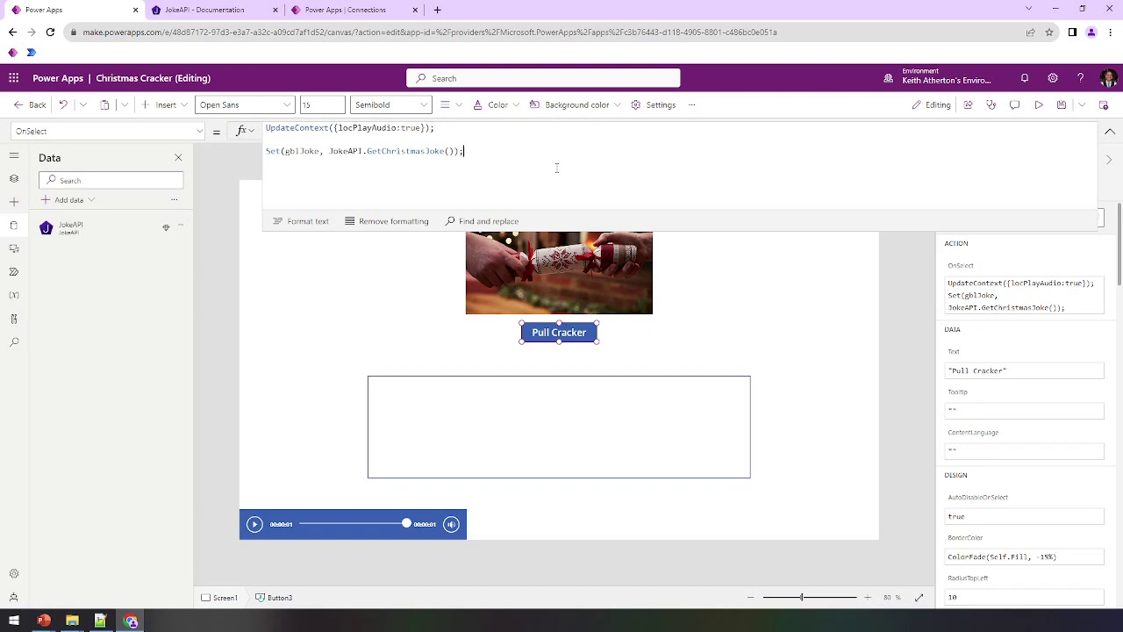
Inspect the gblJoke variable in the formula, run the Pull Cracker button, and examine the fields of the returned record
double_click(294, 152)
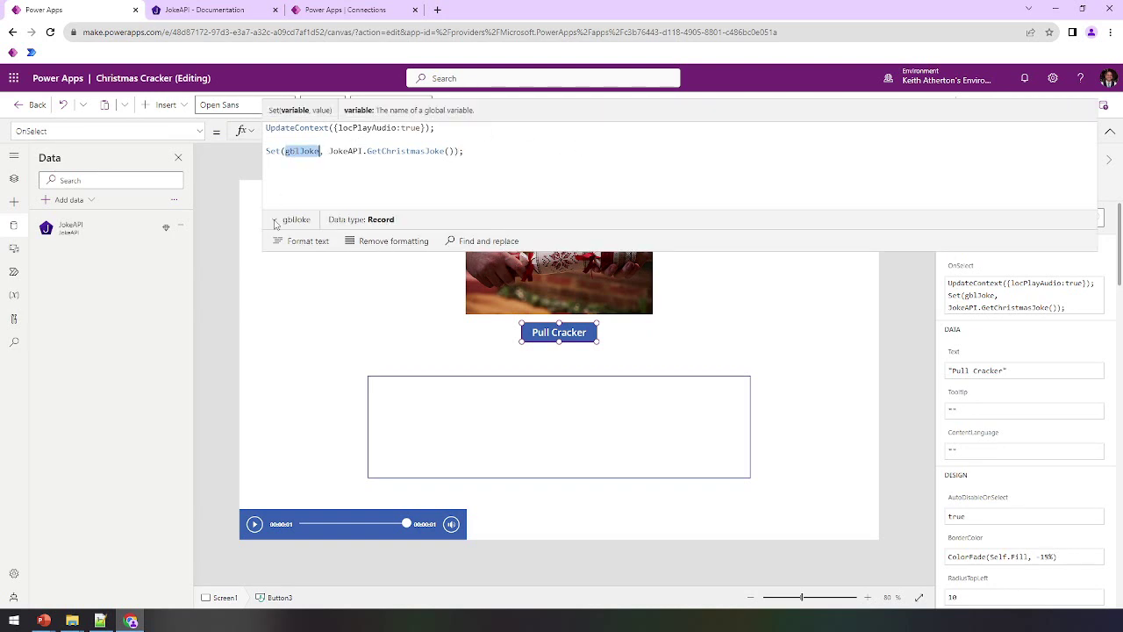
left_click(275, 221)
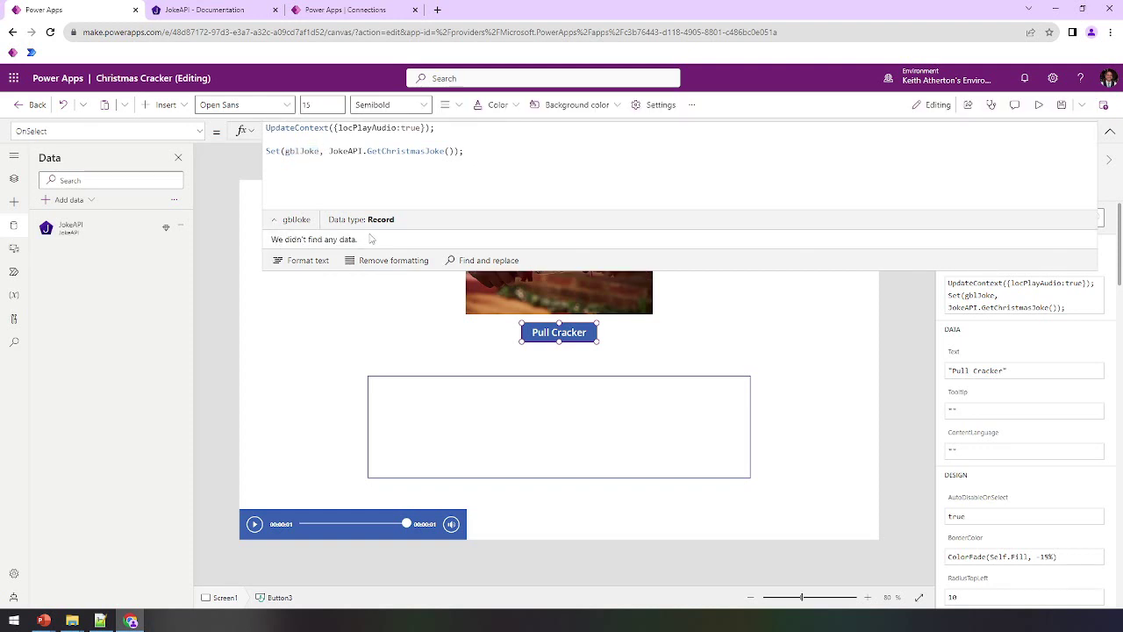
key("alt")
left_click(580, 336, "alt")
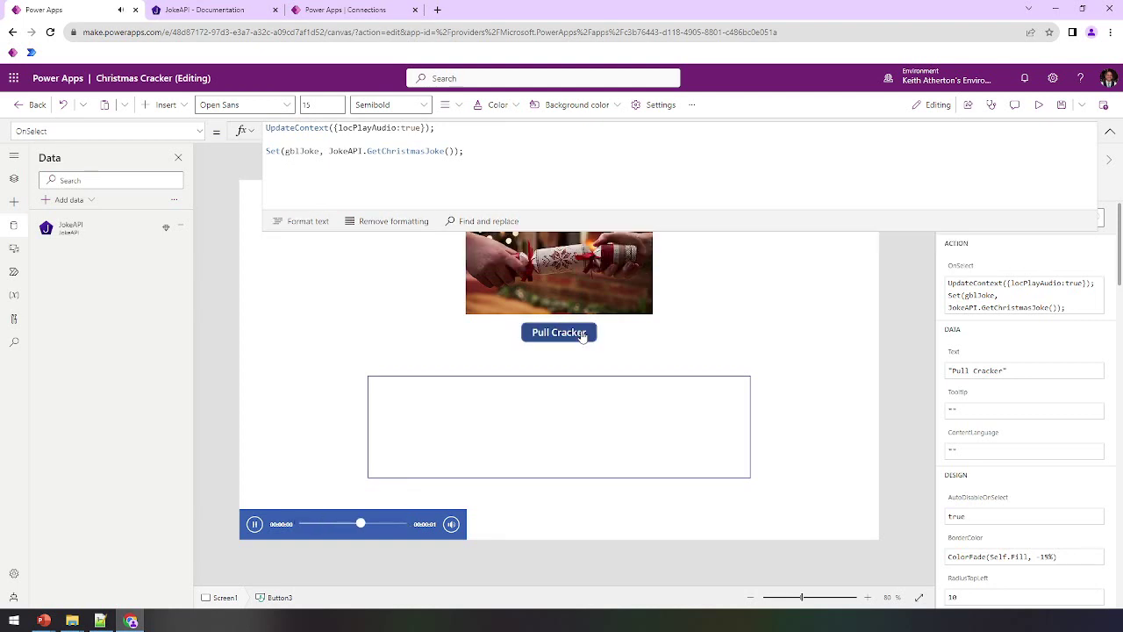
left_click(295, 150)
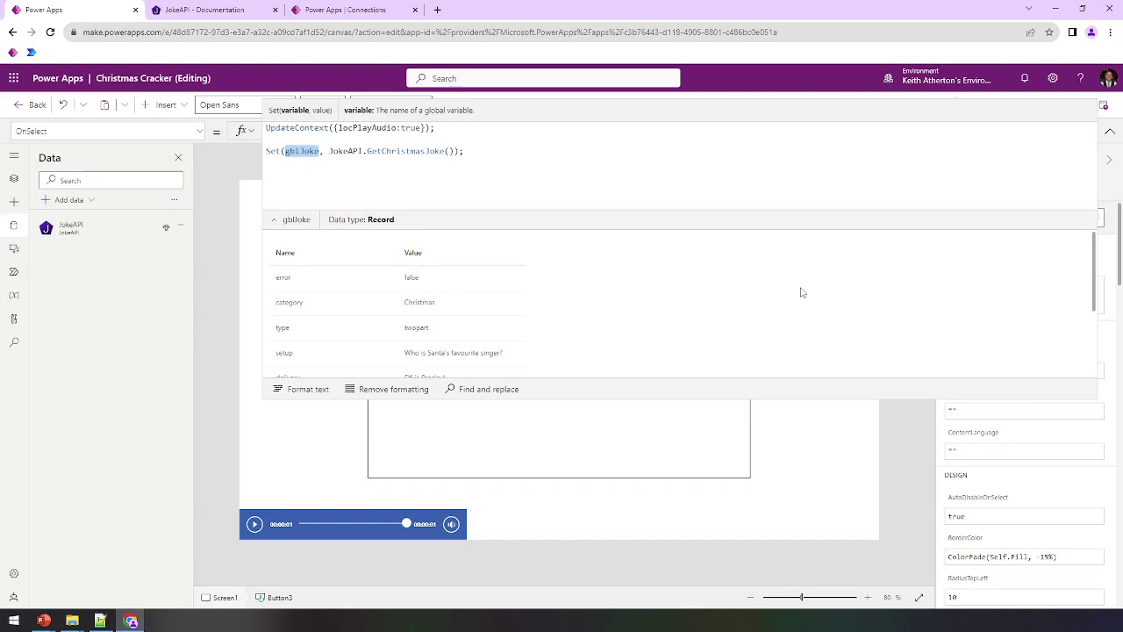
left_click_drag(1093, 247, 1092, 289)
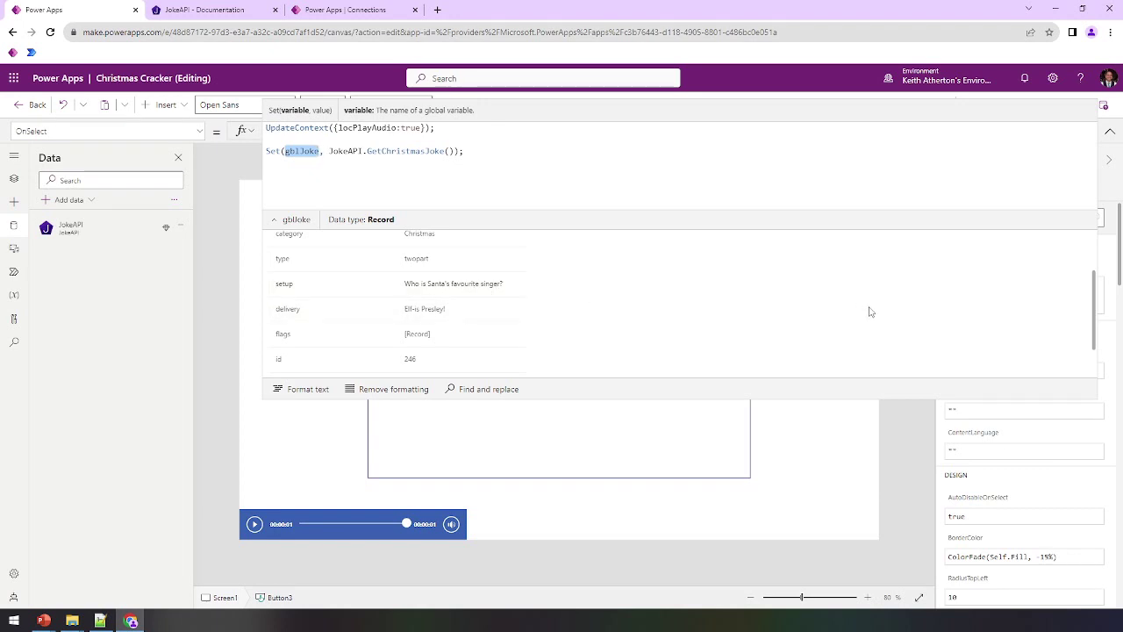
scroll(912, 311, "up", 3)
left_click(480, 150)
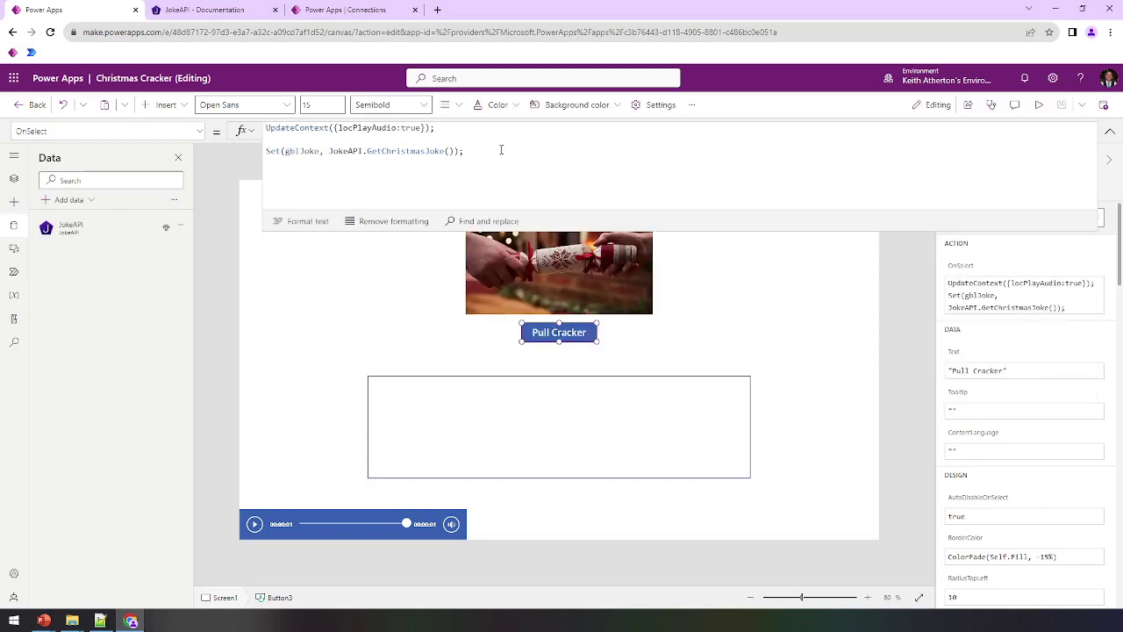
Run the Pull Cracker button again, check gblJoke's setup and delivery values, and collapse the formula bar
left_click(572, 342, "alt")
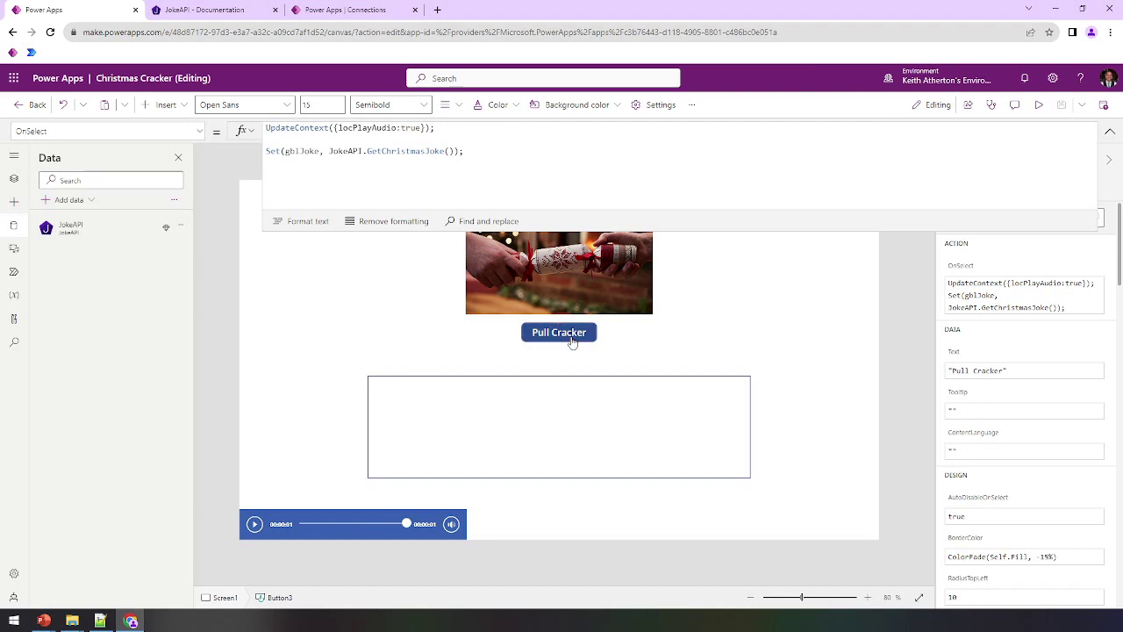
left_click(572, 342, "alt")
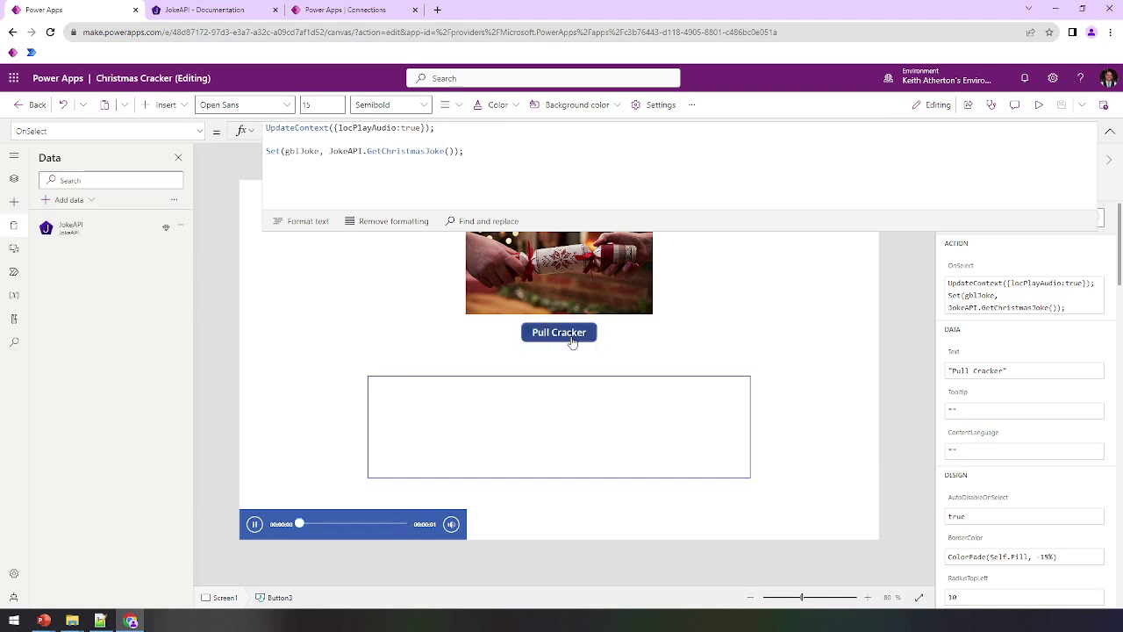
double_click(295, 150)
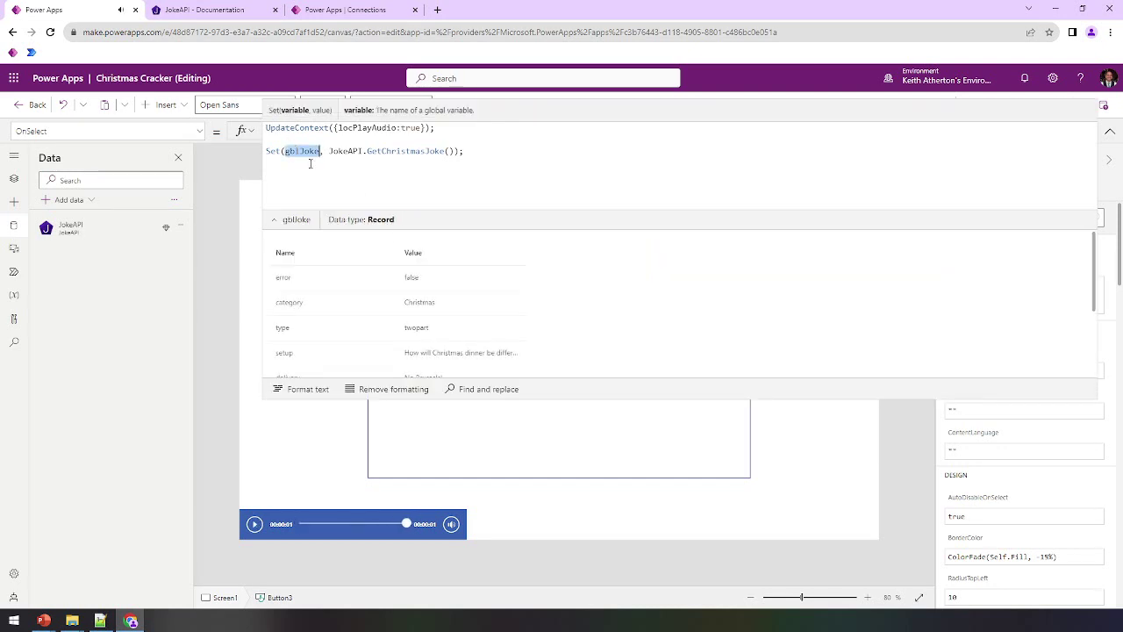
scroll(525, 315, "down", 1)
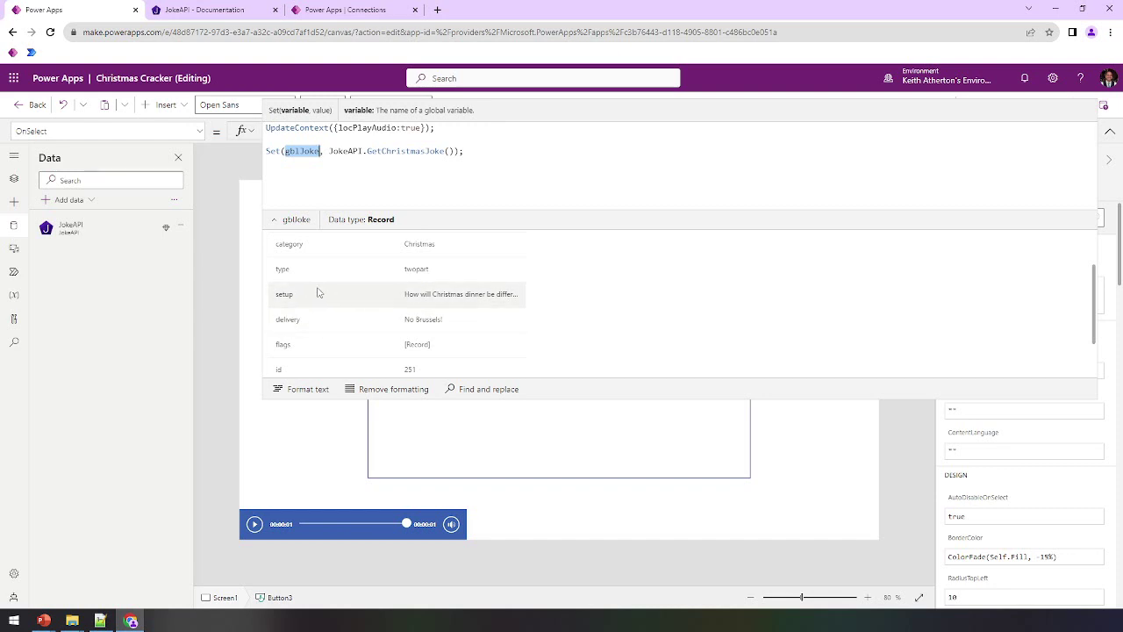
double_click(301, 151)
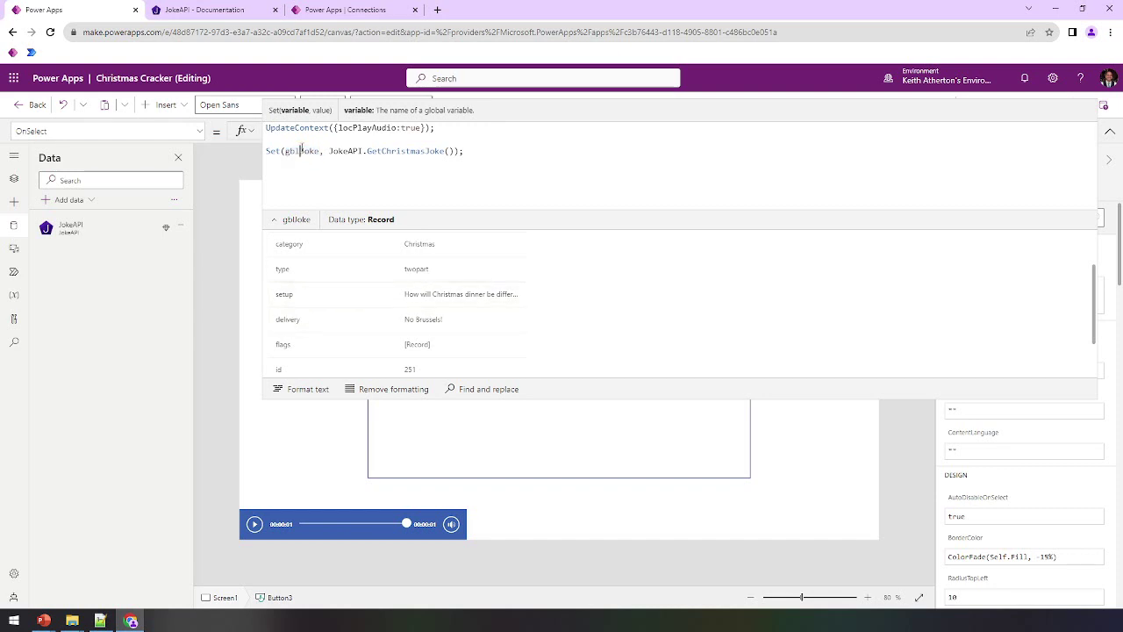
left_click(1110, 130)
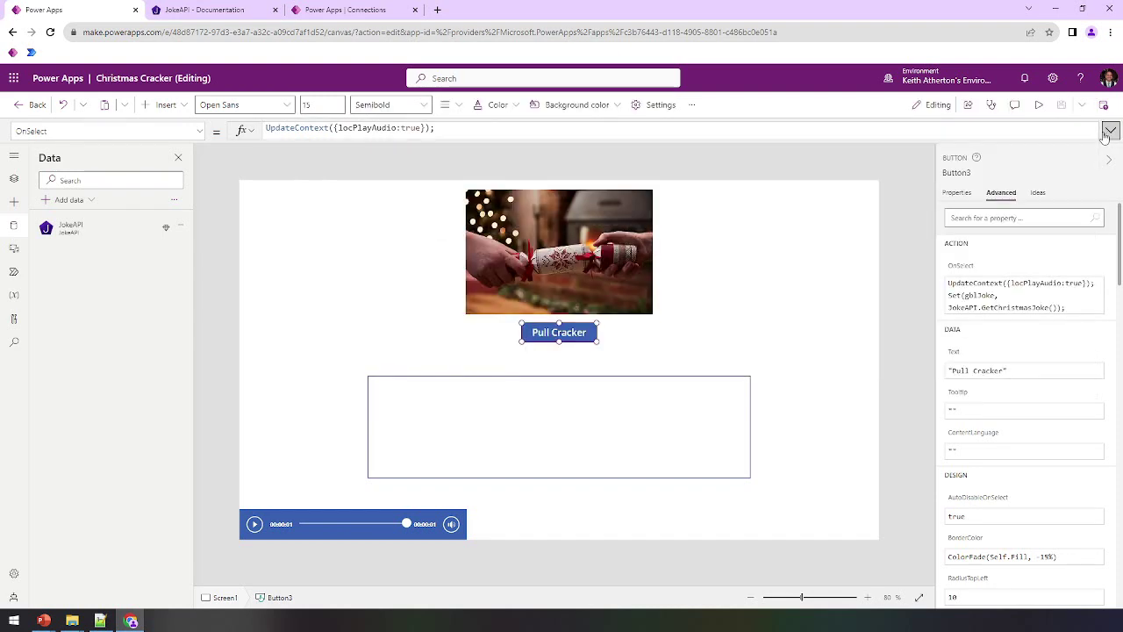
Set the Text property of the empty label below the Pull Cracker button to gblJoke.setup
left_click(635, 408)
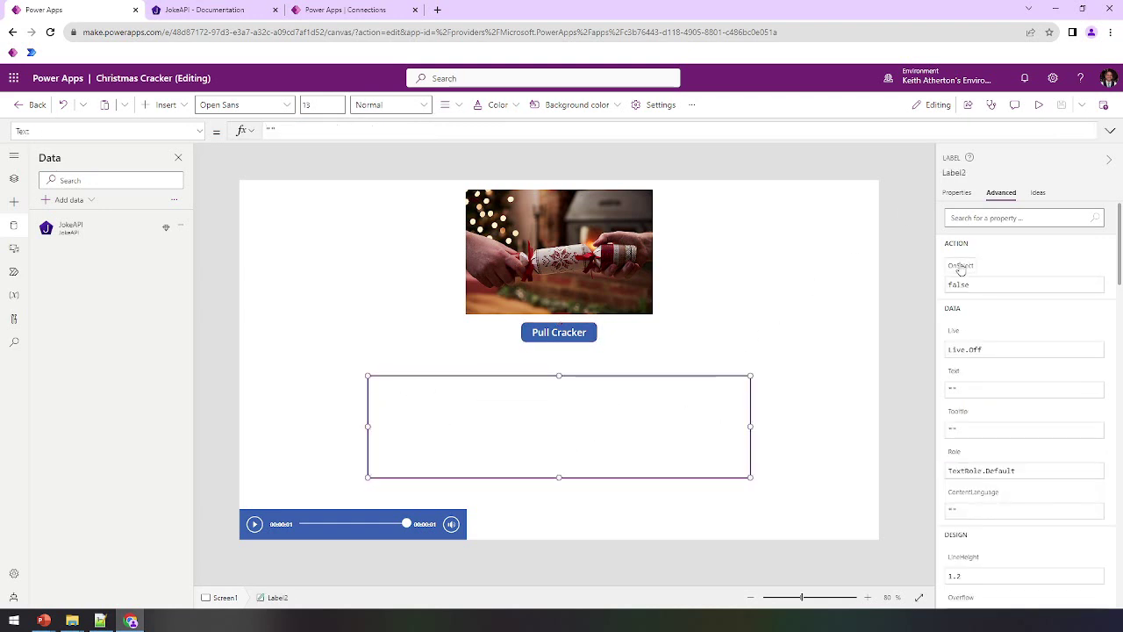
left_click(957, 192)
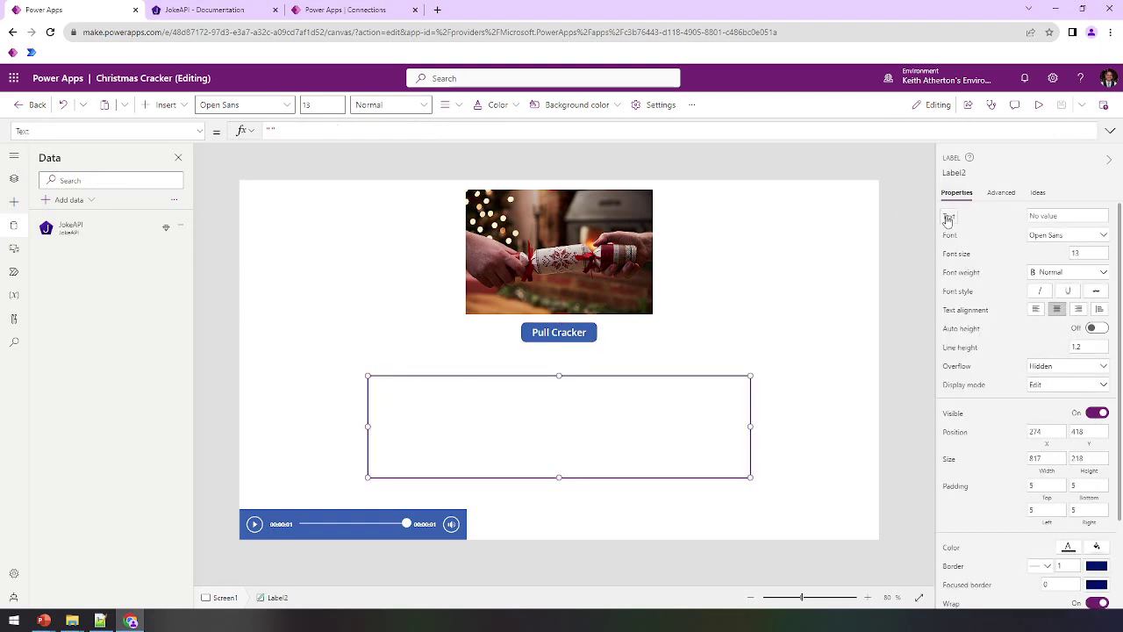
left_click(1110, 130)
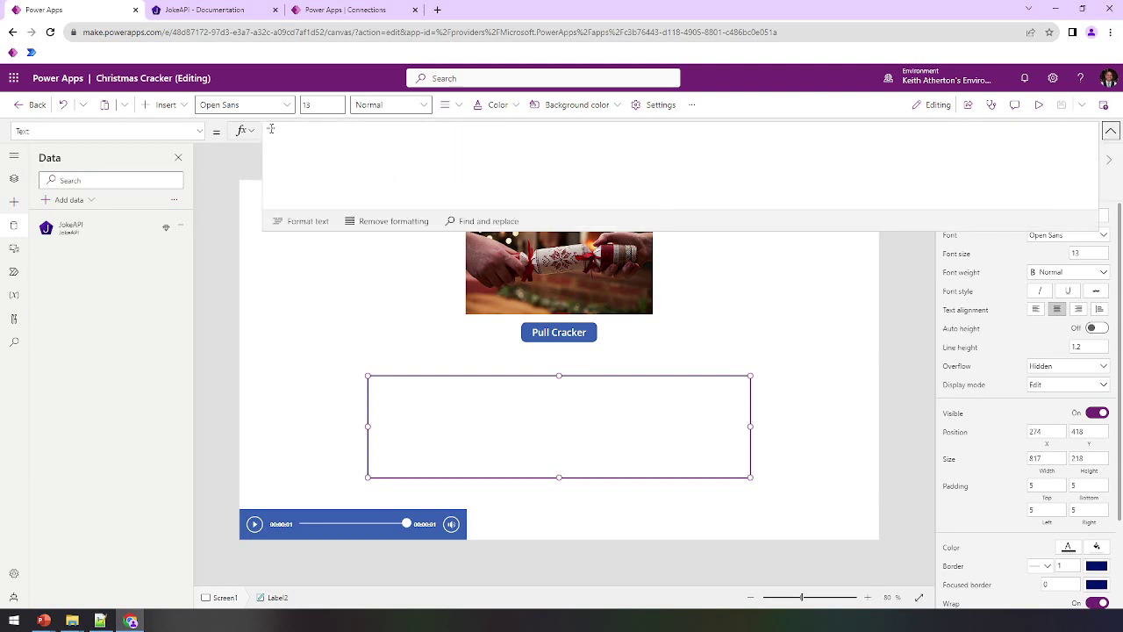
left_click(381, 158)
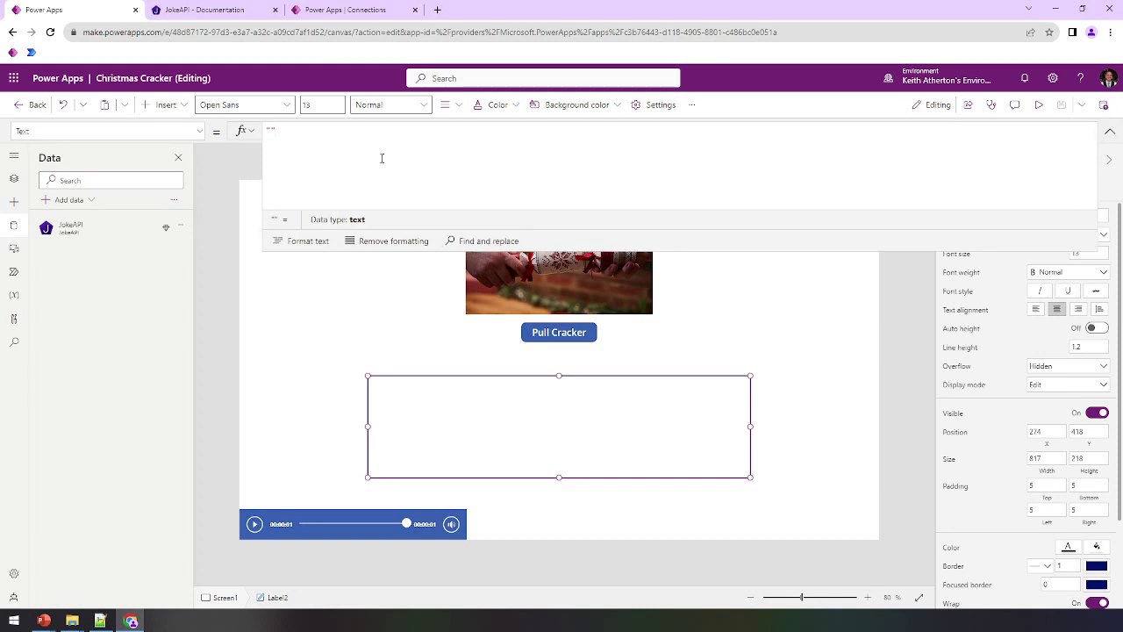
key("BackSpace")
key("BackSpace")
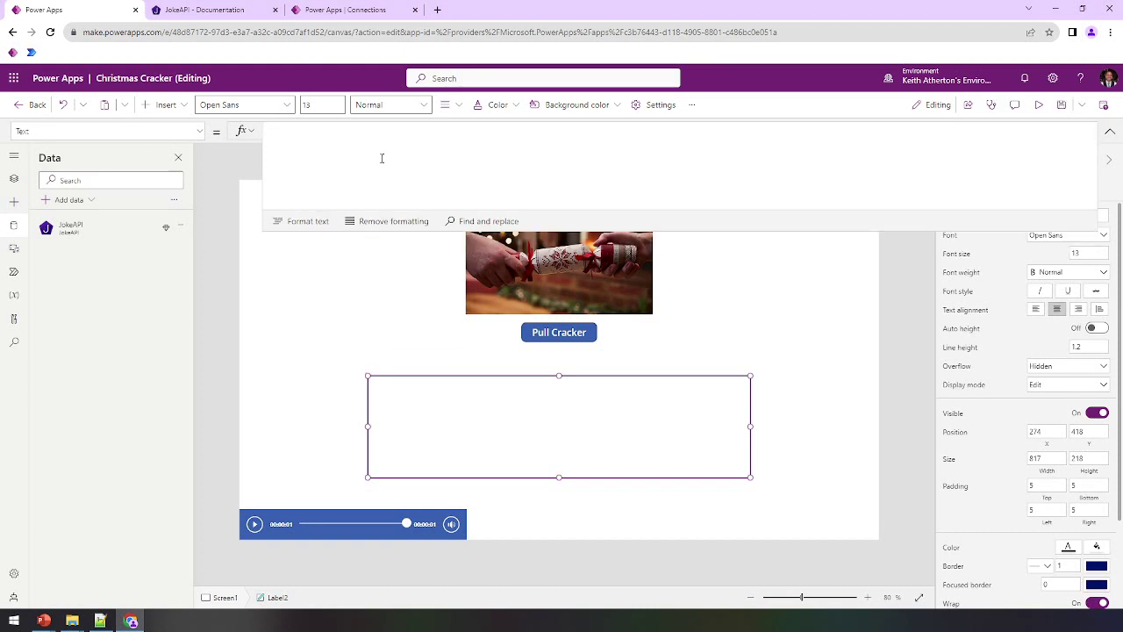
type("gblJoke.setup")
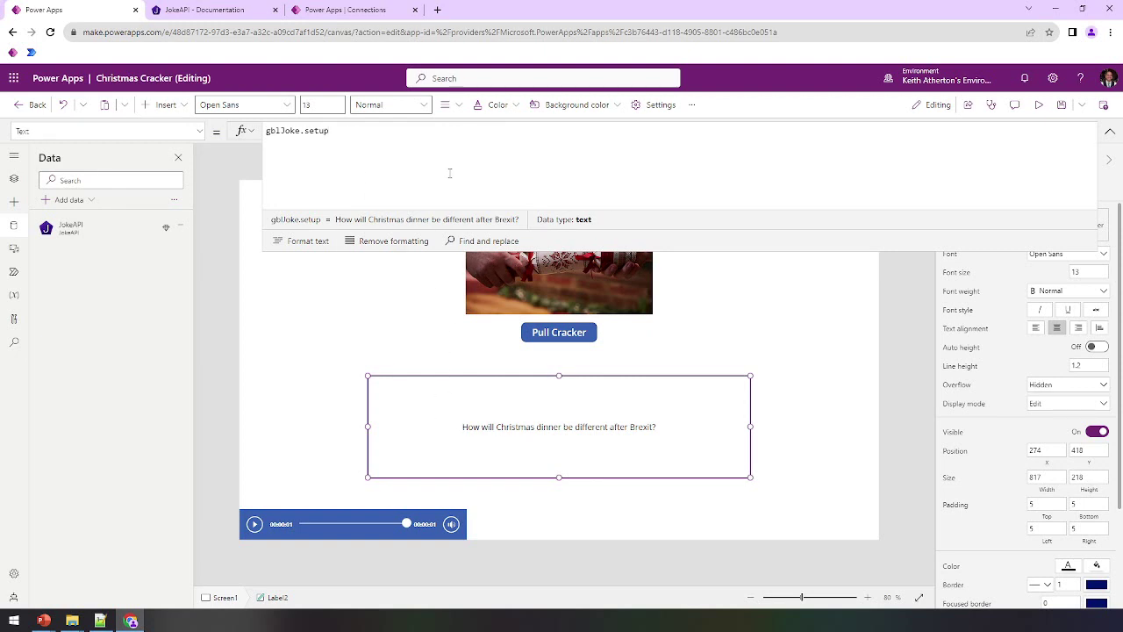
Append two line breaks to the label's Text formula by adding & Char(10) on two new lines
key("shift+Return")
type("& Char(10")
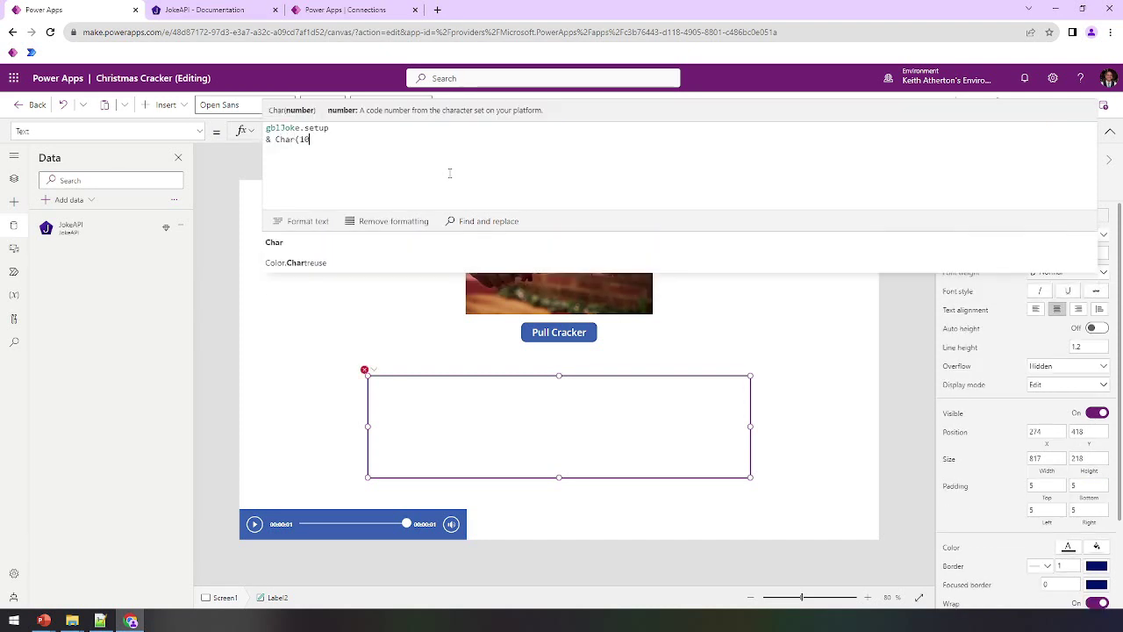
type(")")
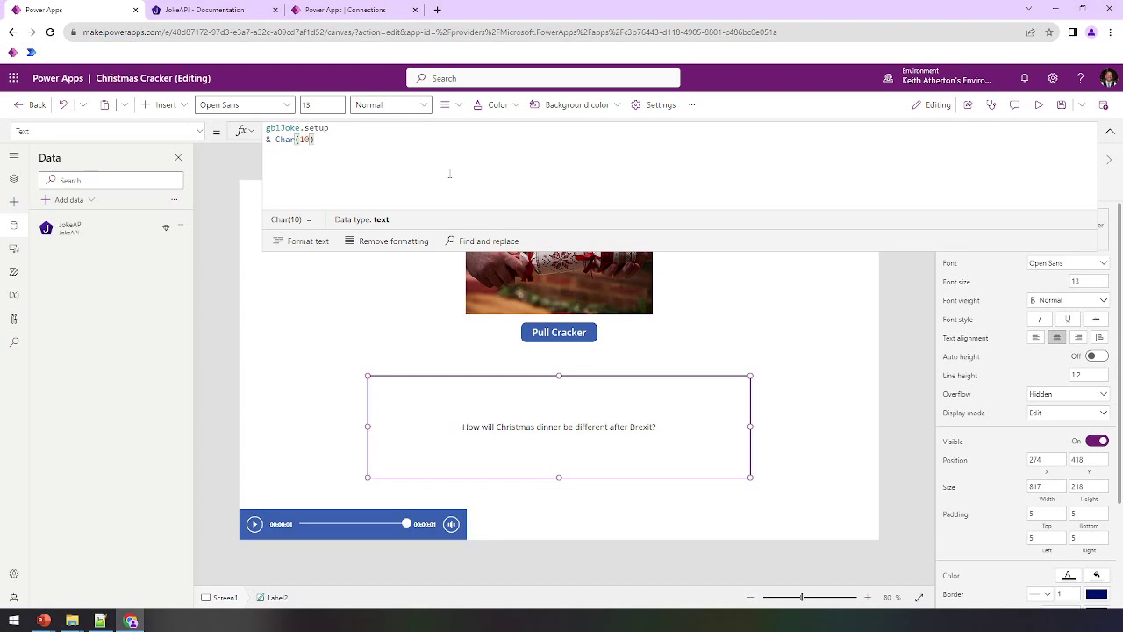
key("shift+Home")
key("ctrl+c")
key("End")
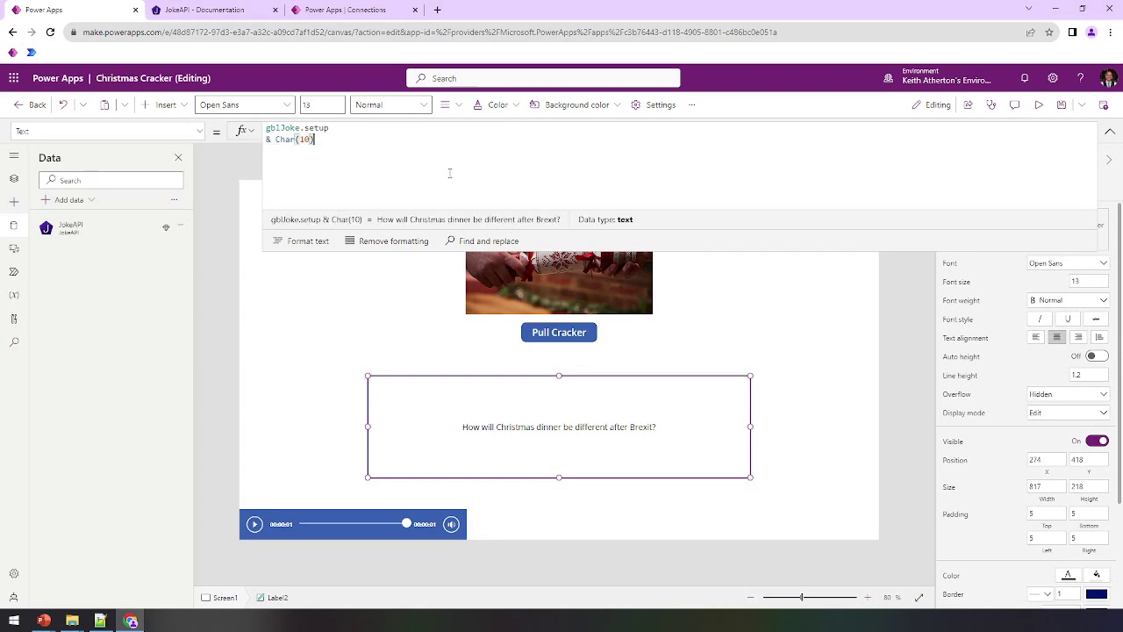
key("shift+Return")
key("ctrl+v")
Append & gblJoke.delivery to the end of the label's Text formula and collapse the formula bar
type("& ")
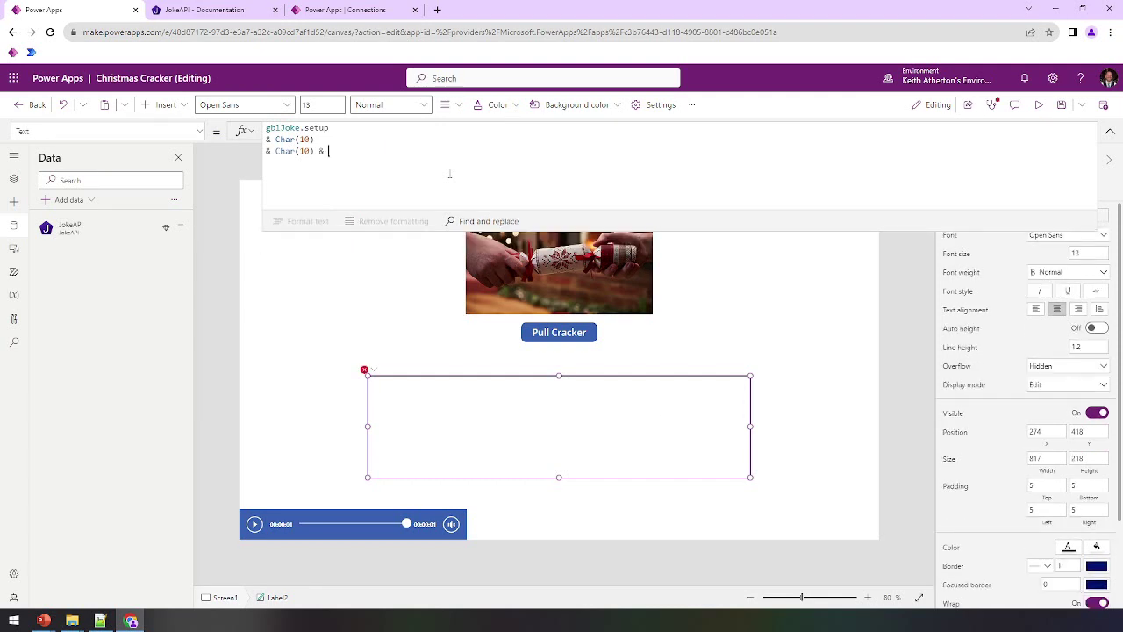
type("gbl")
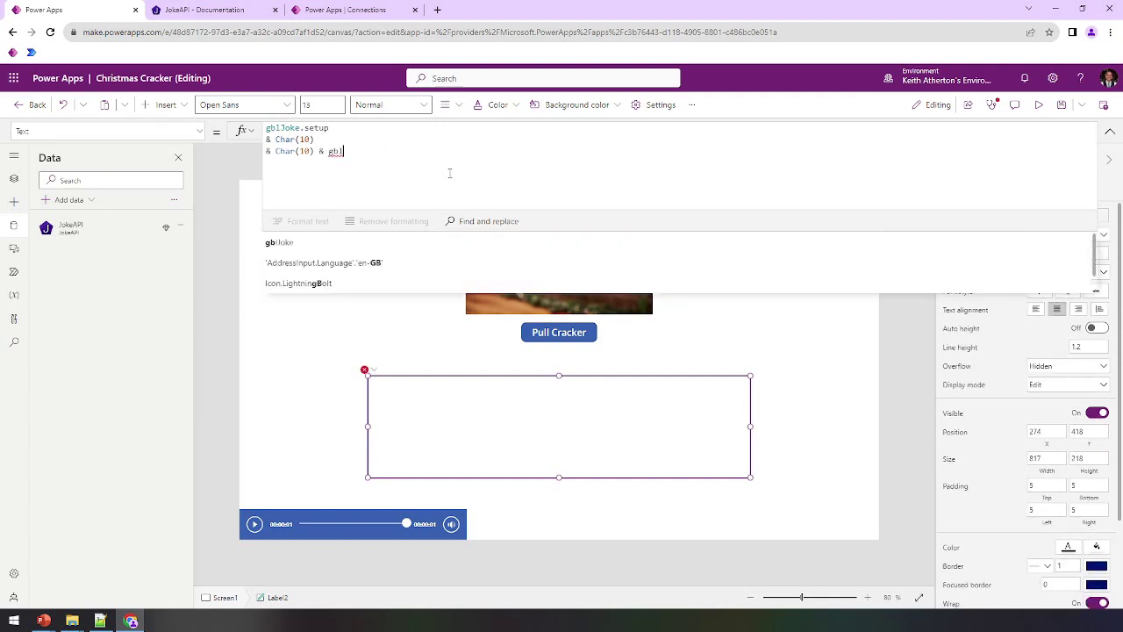
type("Joke.deli")
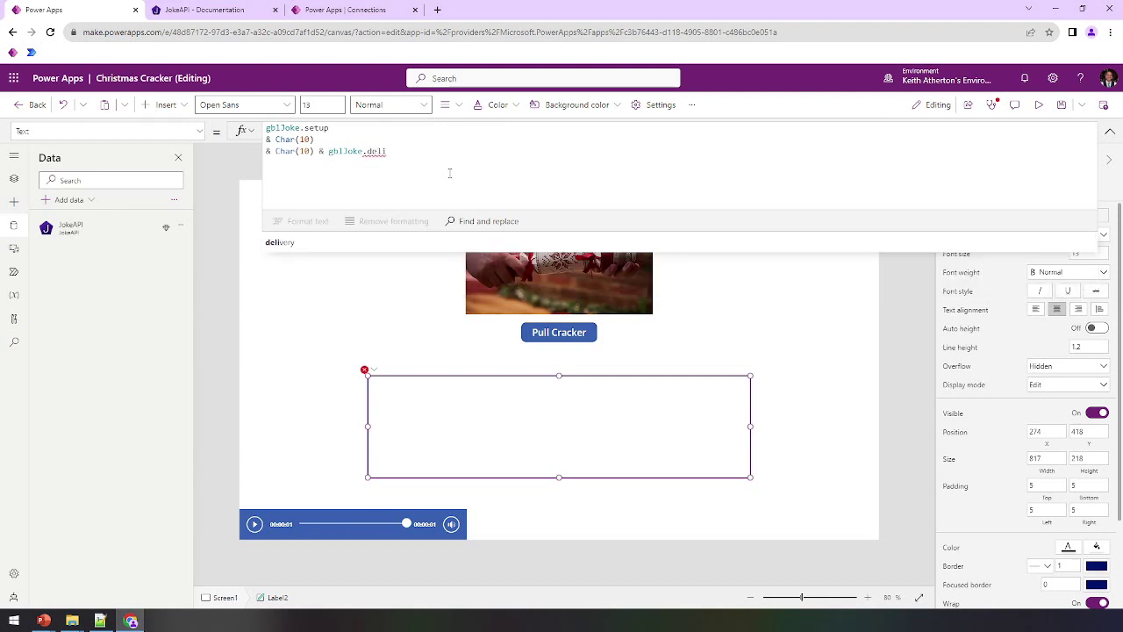
key("Tab")
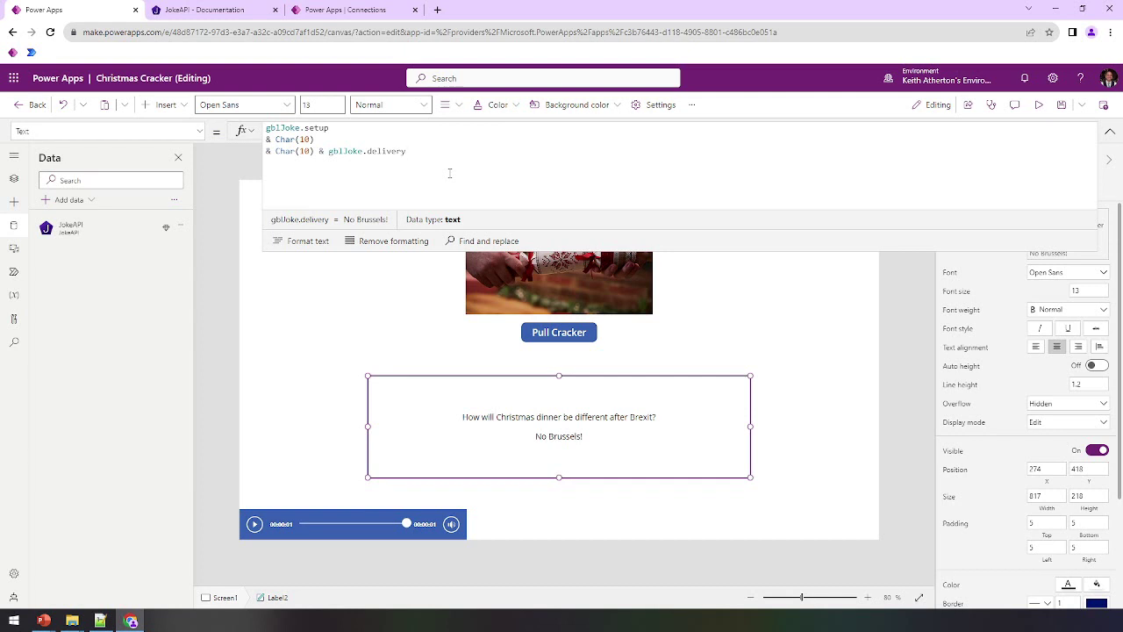
left_click(1110, 132)
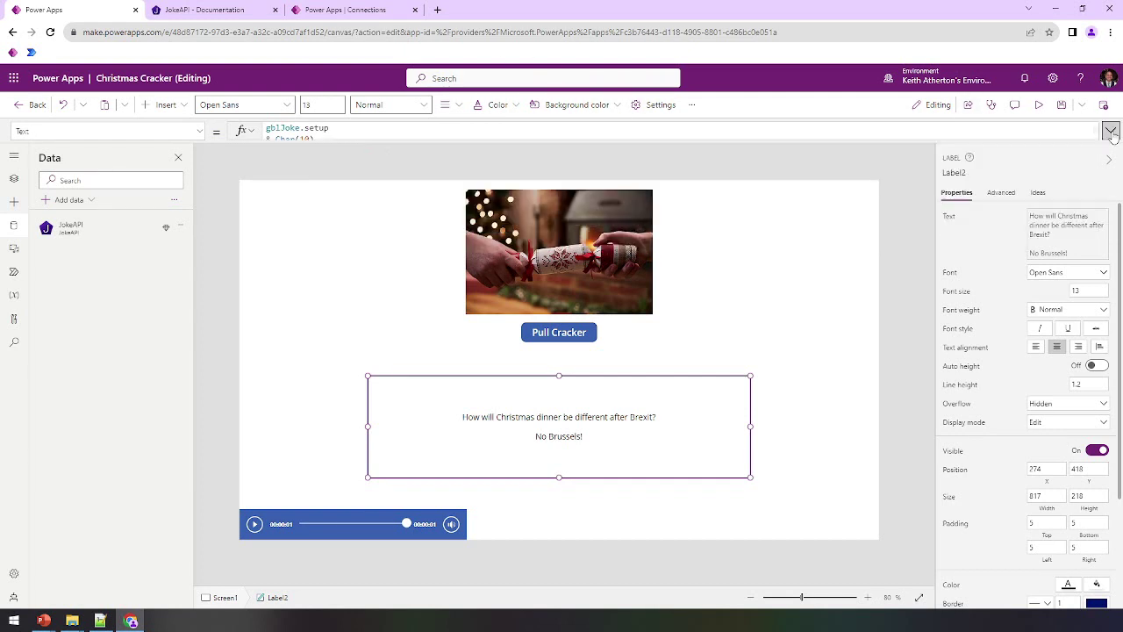
Preview the app and run Pull Cracker several times to check the joke setup and delivery in the label
left_click(1039, 104)
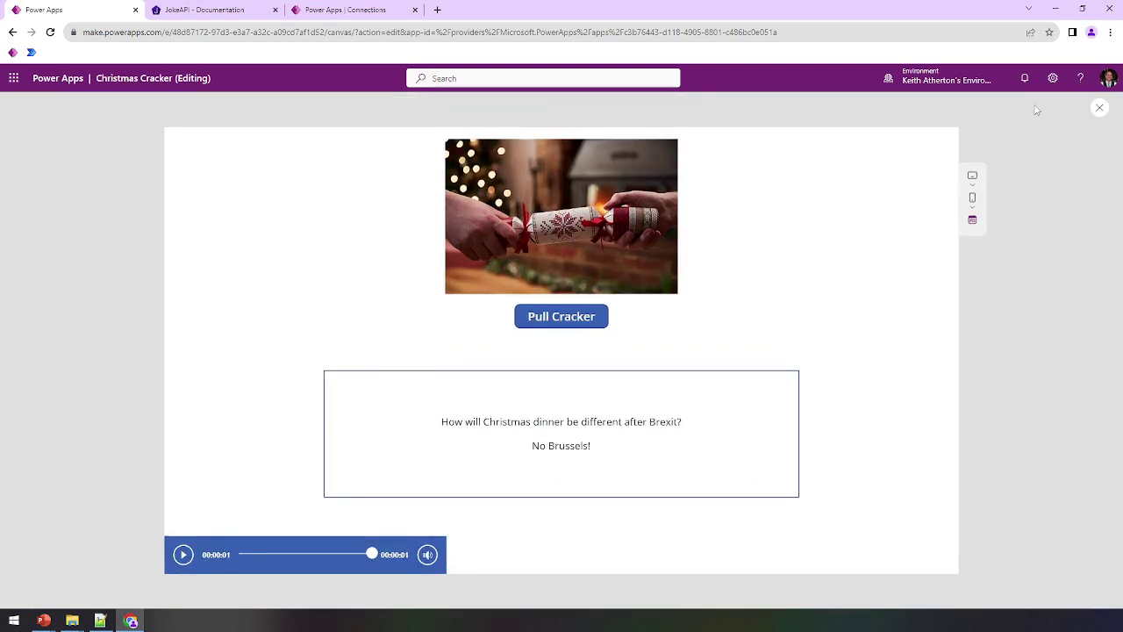
left_click(600, 326)
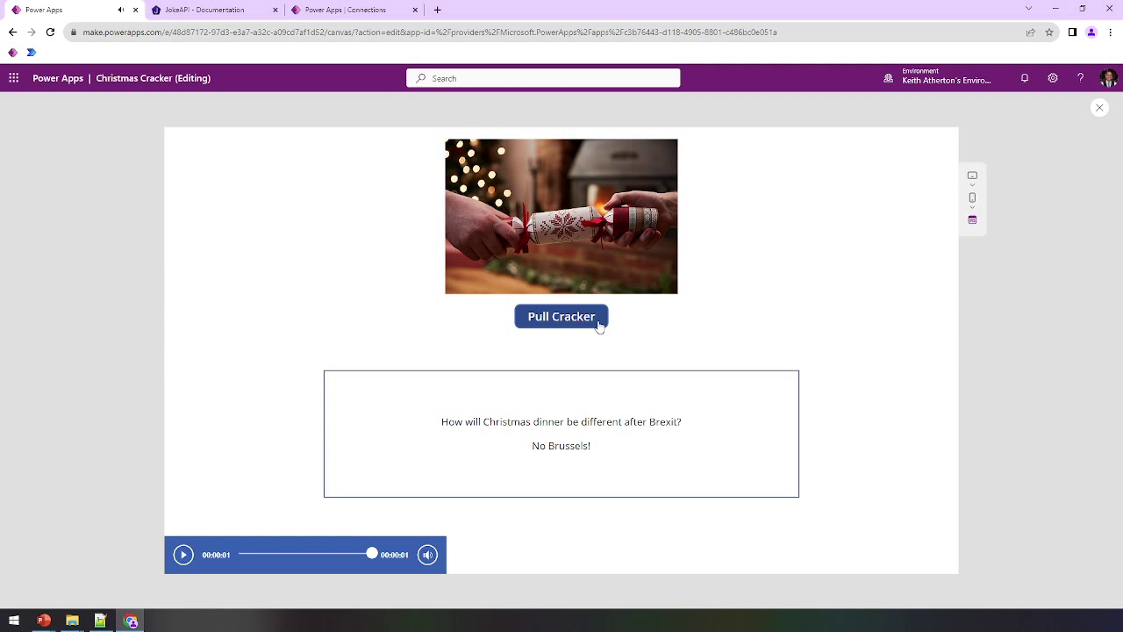
left_click(600, 327)
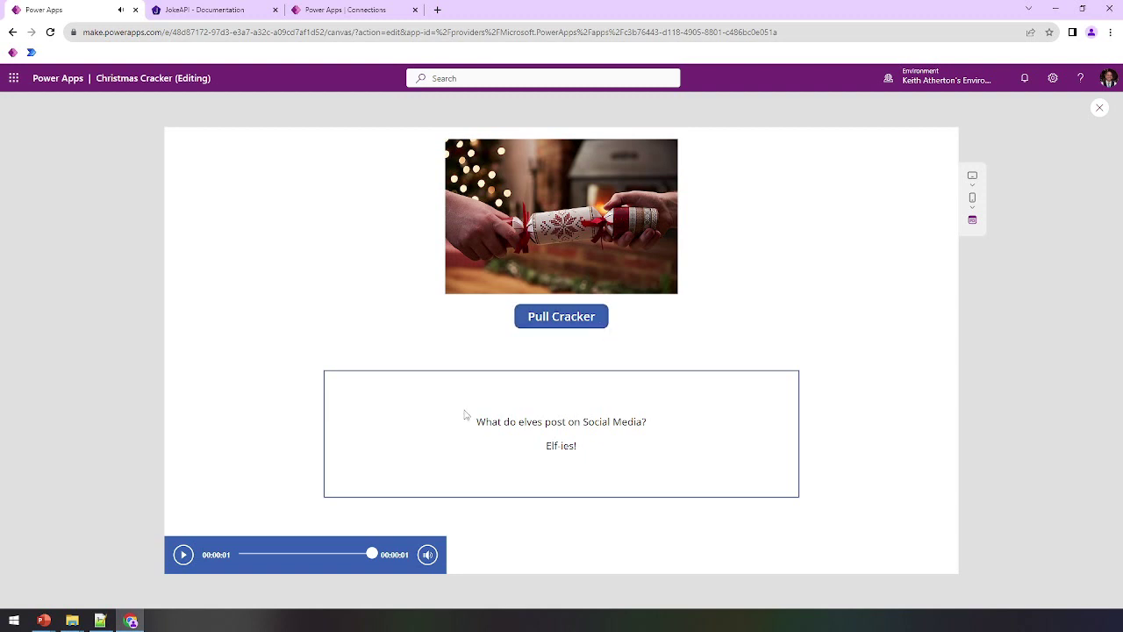
left_click(598, 328)
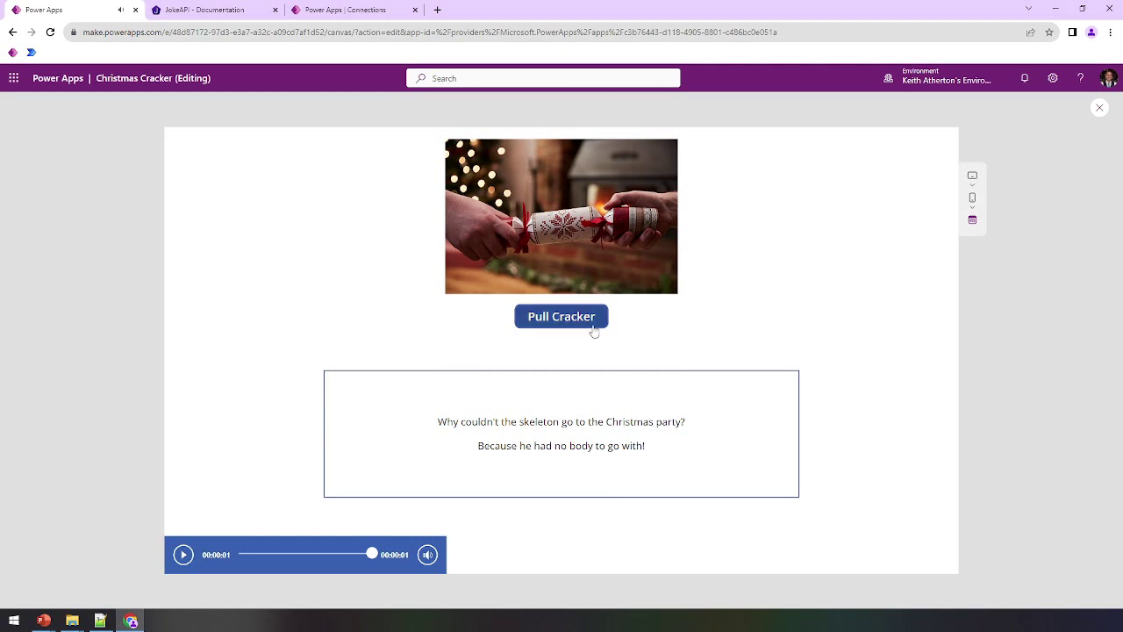
left_click(594, 331)
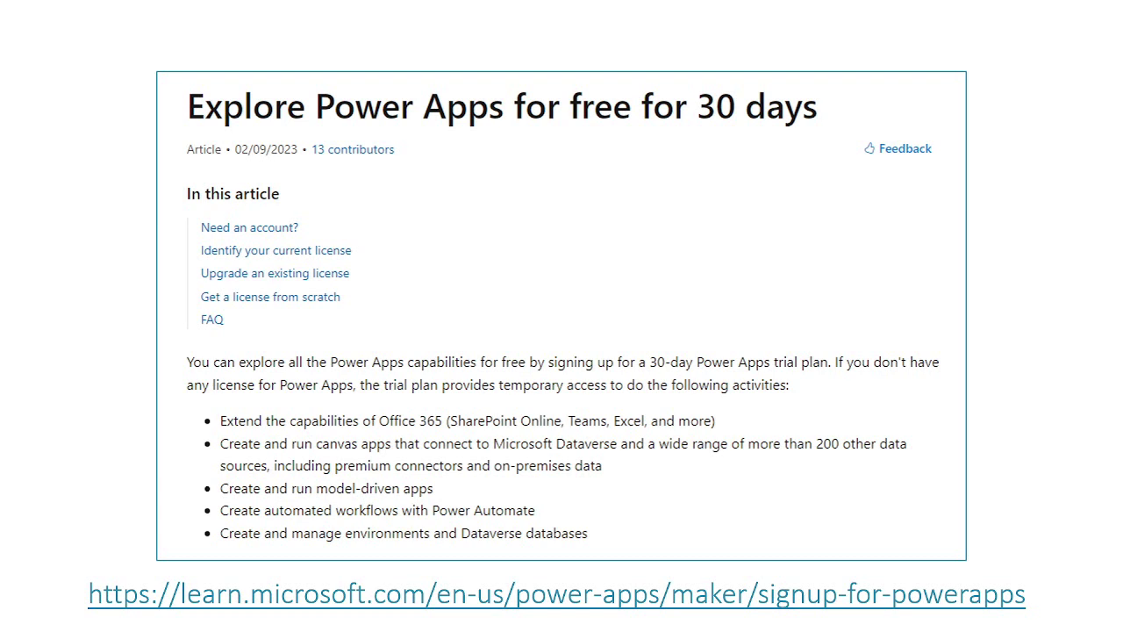
key("Right")
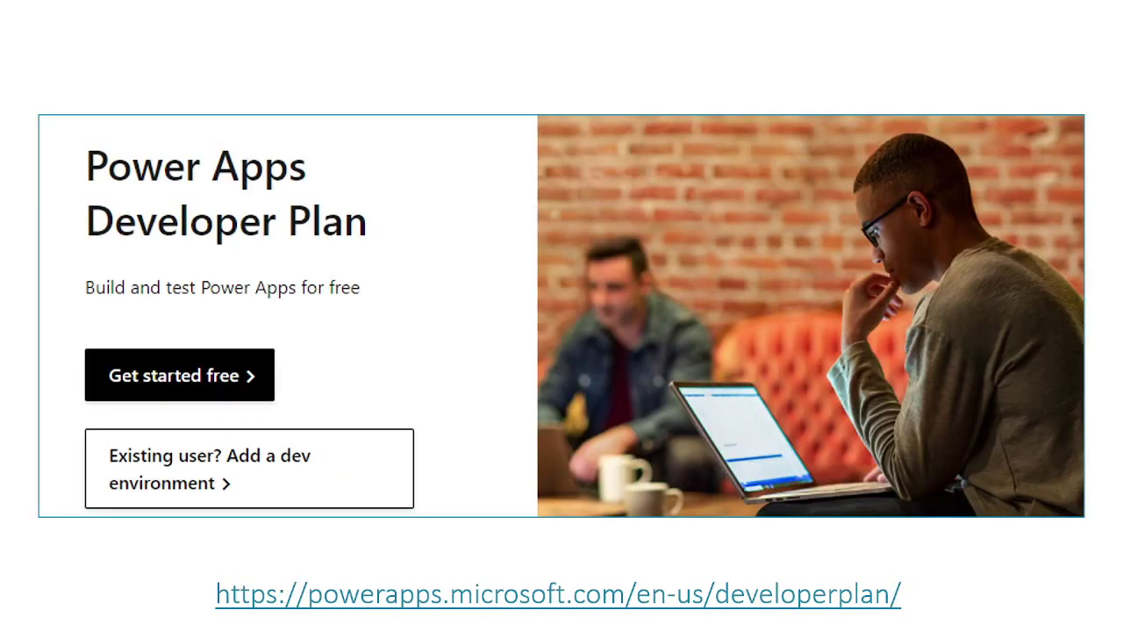